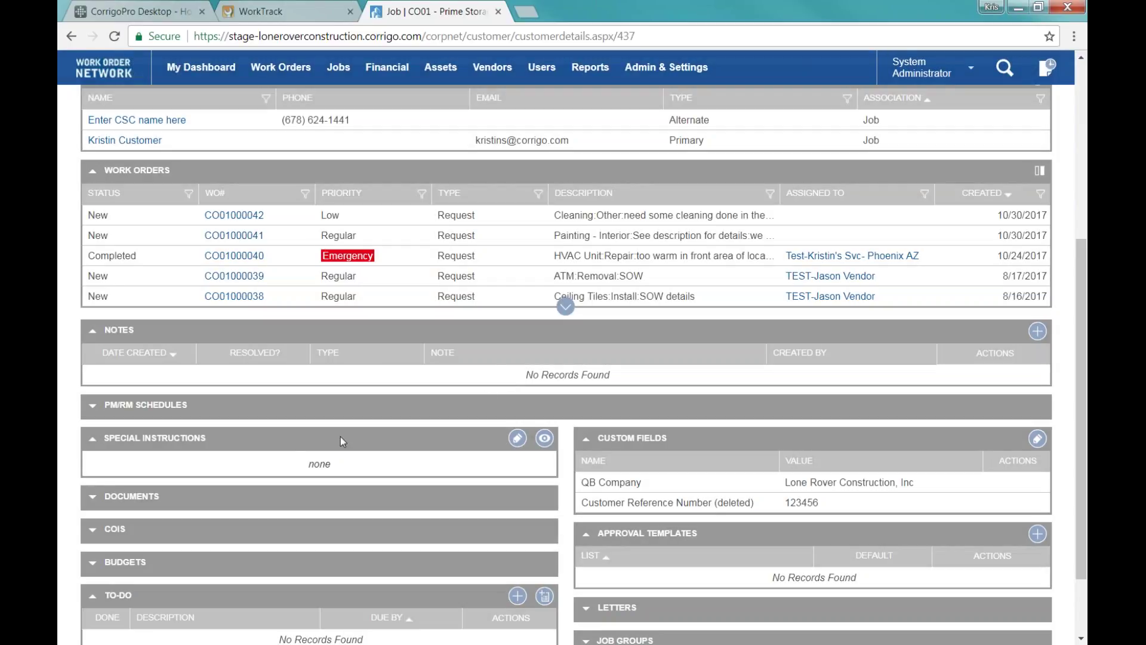
# Expand the CO01 job's empty Documents panel, then go to the Jobs and Spaces list.
pyautogui.scroll(-3, 203, 434)
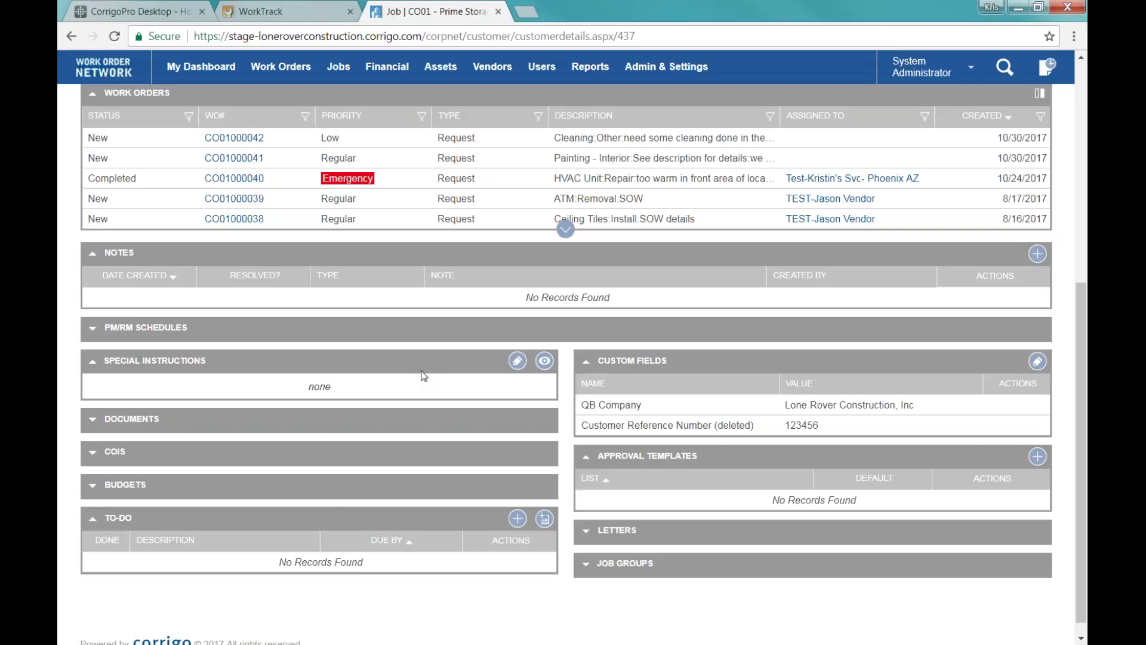
pyautogui.click(92, 420)
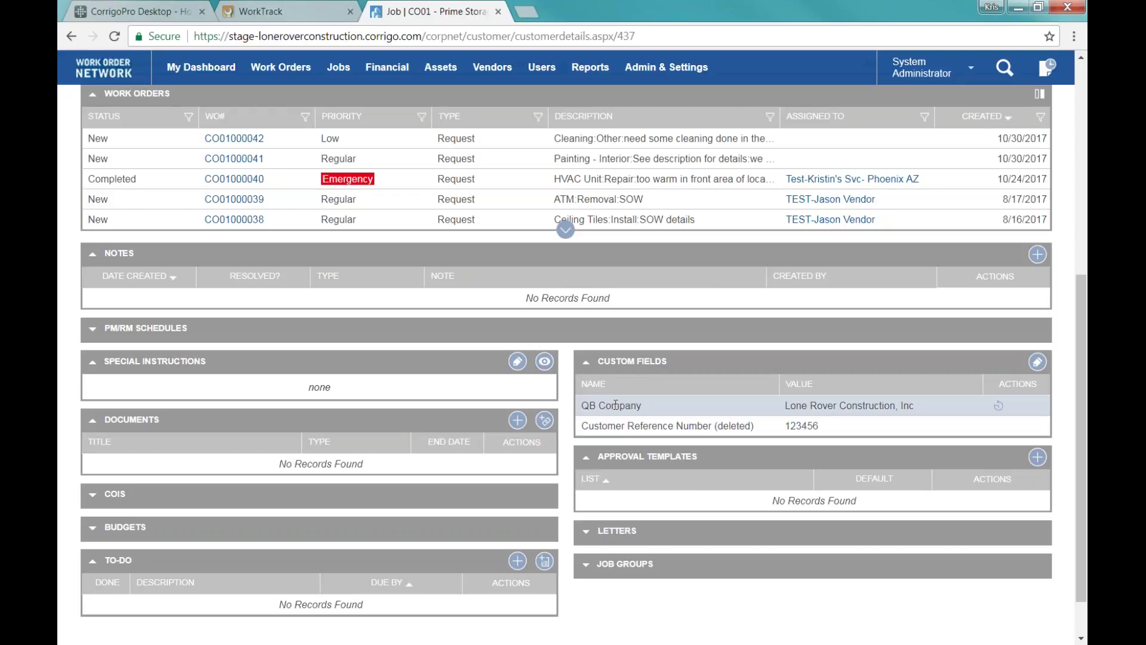
pyautogui.scroll(3, 695, 573)
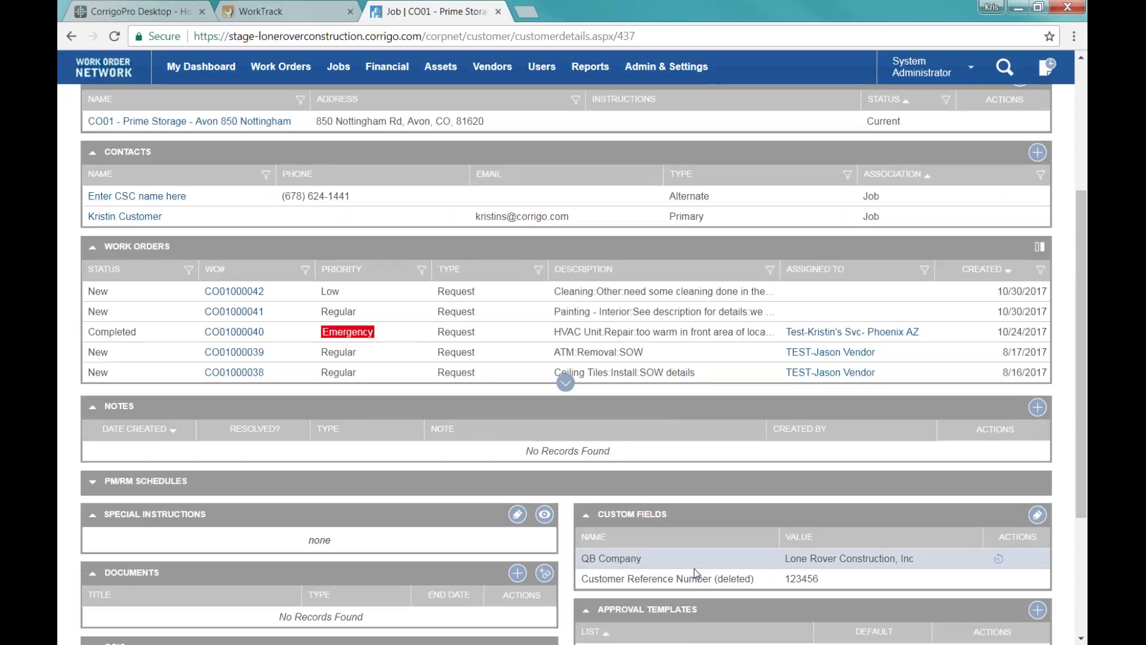
pyautogui.scroll(5, 696, 573)
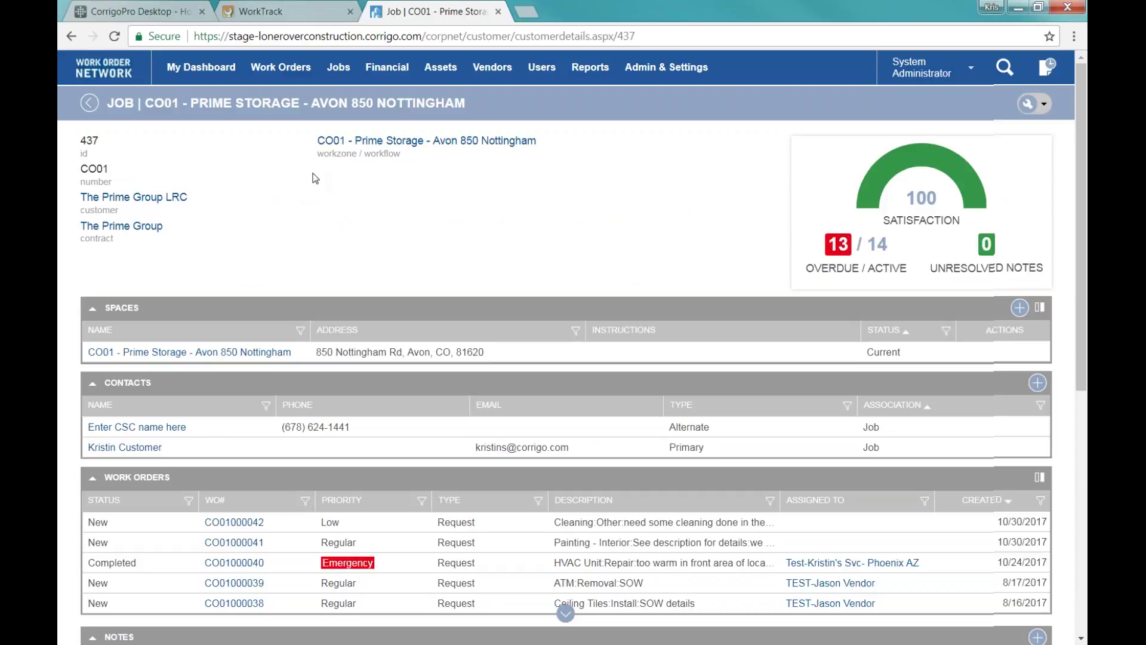
pyautogui.moveTo(338, 67)
pyautogui.click(346, 103)
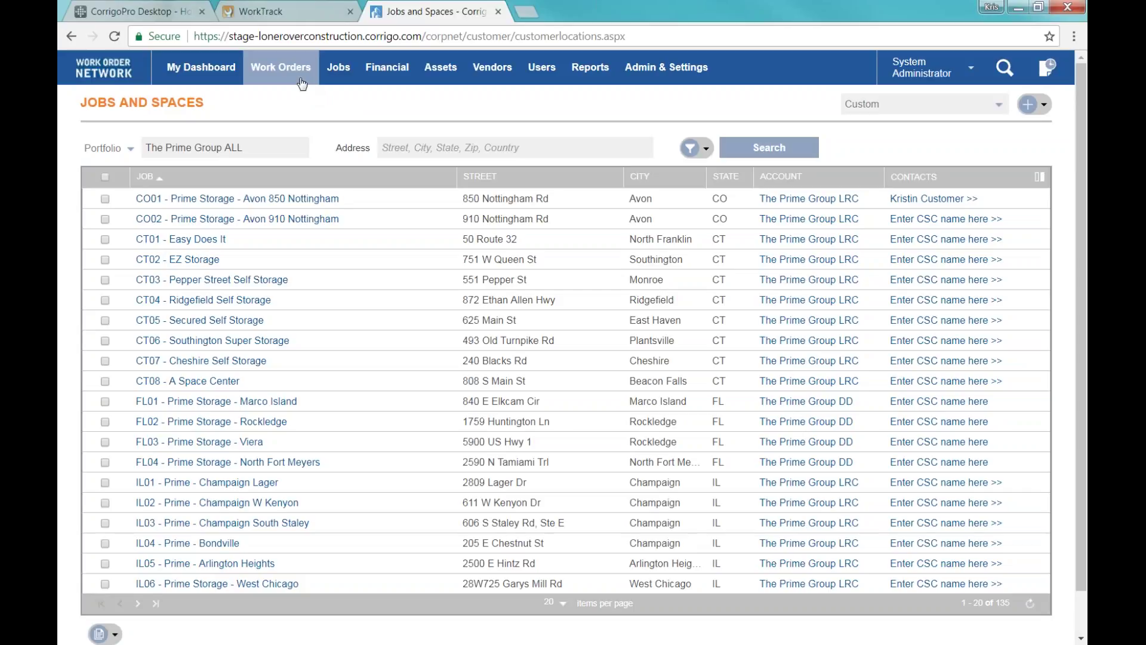
# Open the Work Orders list and start a new work order.
pyautogui.moveTo(302, 84)
pyautogui.click(305, 103)
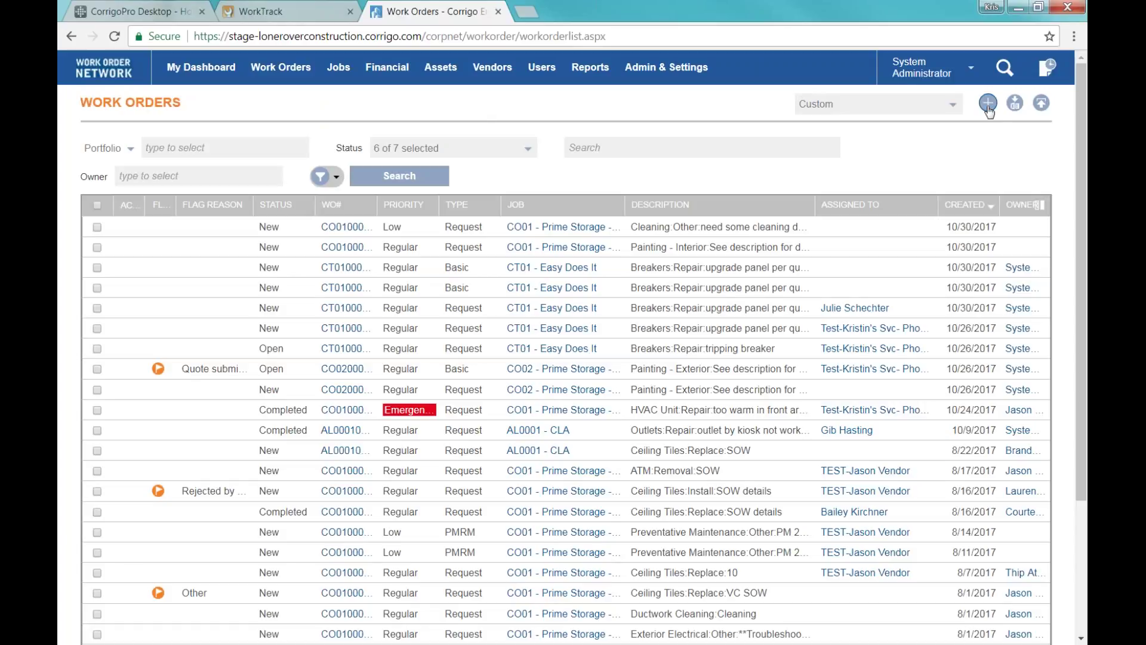
pyautogui.click(988, 104)
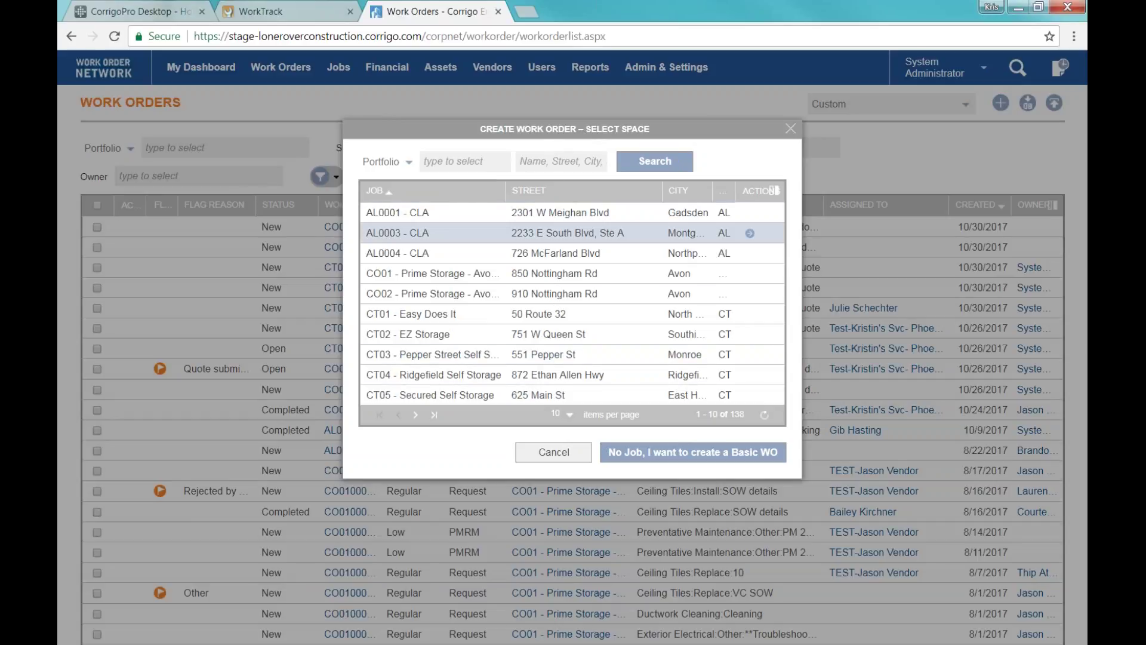
# Search spaces for 850 and choose CO01 Prime Storage Avon at 850 Nottingham Rd.
pyautogui.click(459, 161)
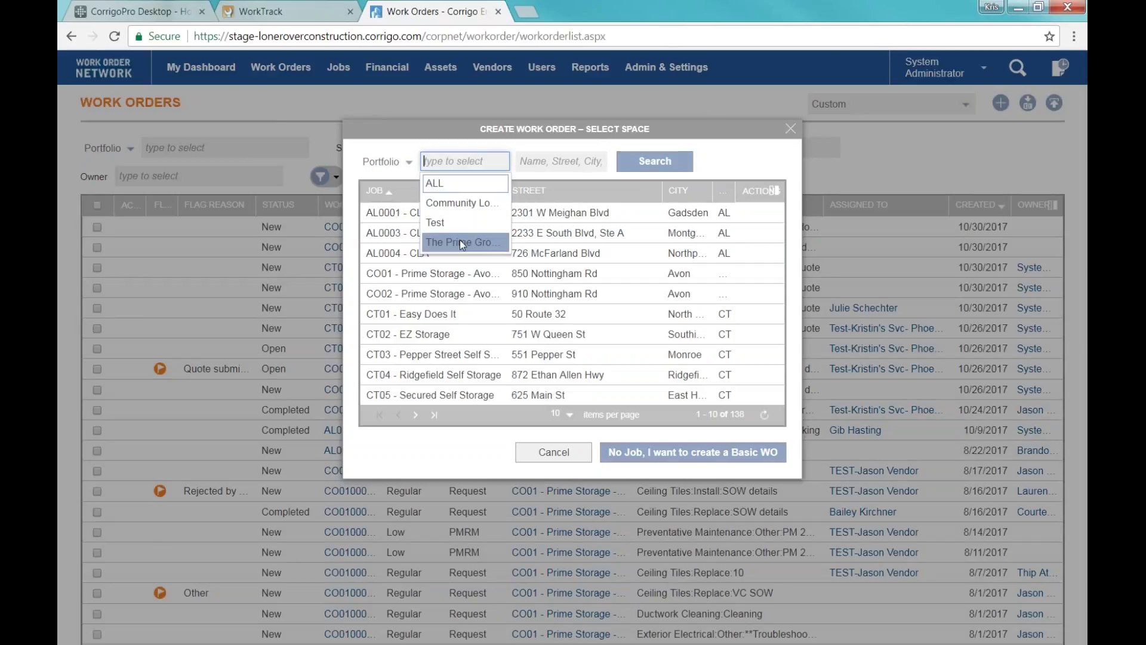
pyautogui.click(524, 162)
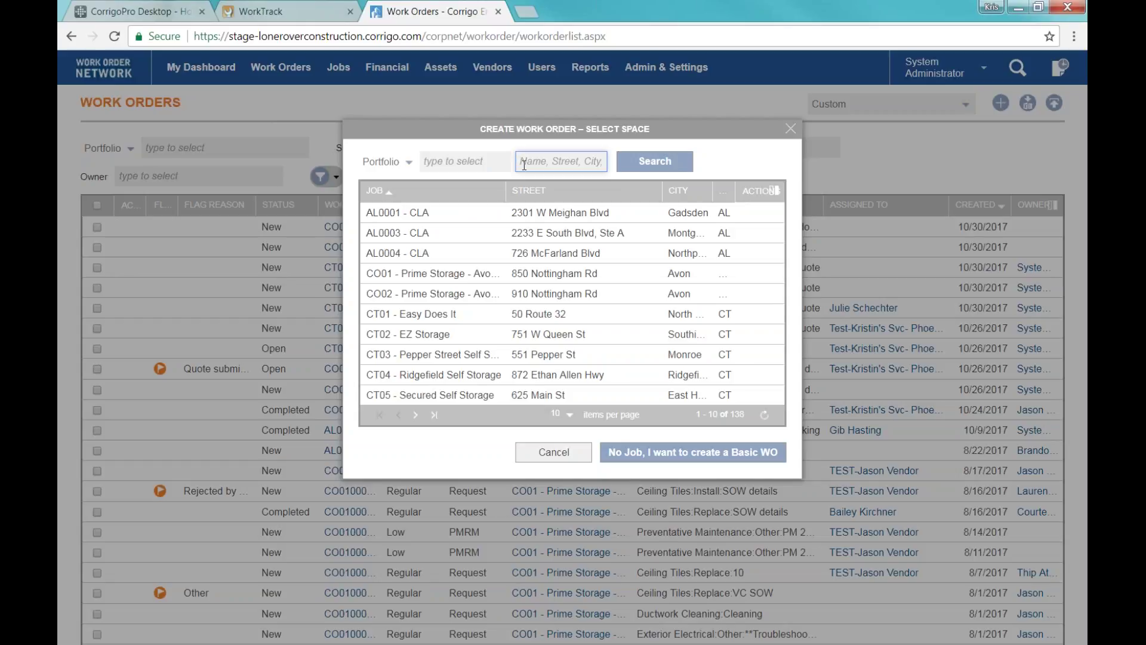
pyautogui.write('850')
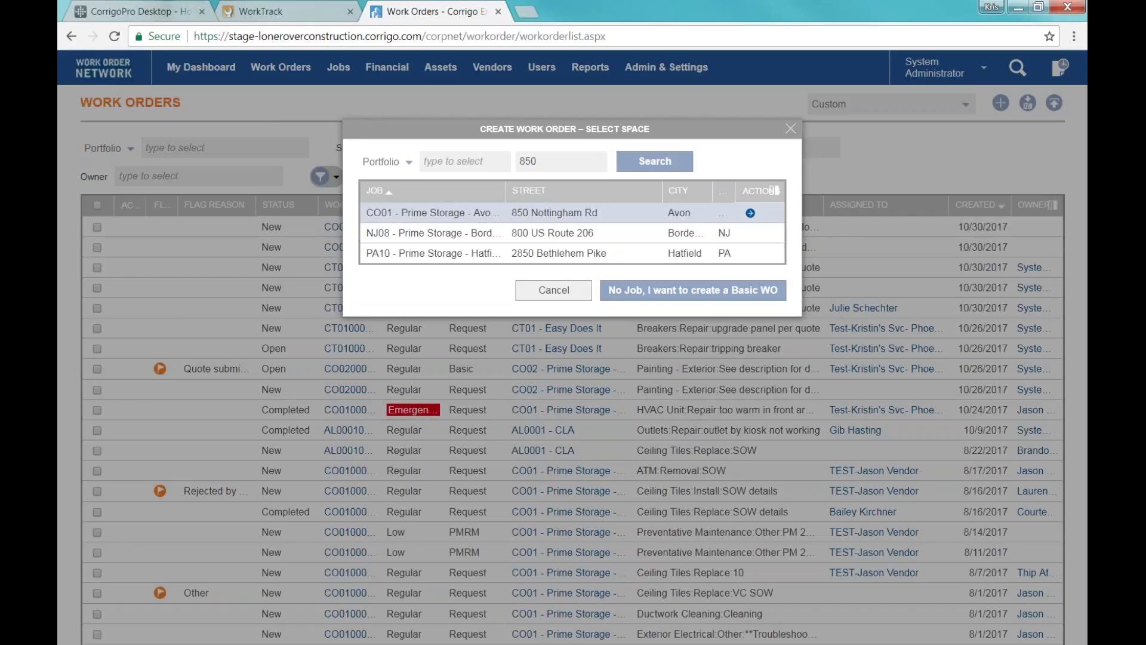
pyautogui.click(750, 214)
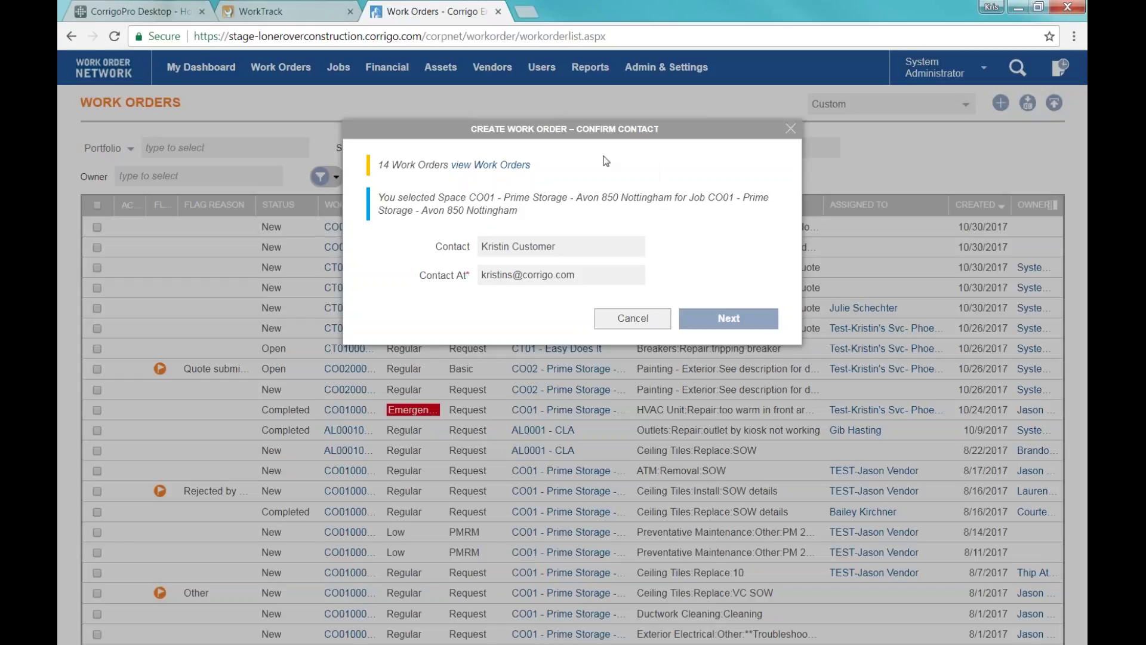
# List the space's 14 existing work orders at 15 items per page.
pyautogui.moveTo(379, 162); pyautogui.dragTo(540, 166)
pyautogui.click(554, 171)
pyautogui.click(475, 168)
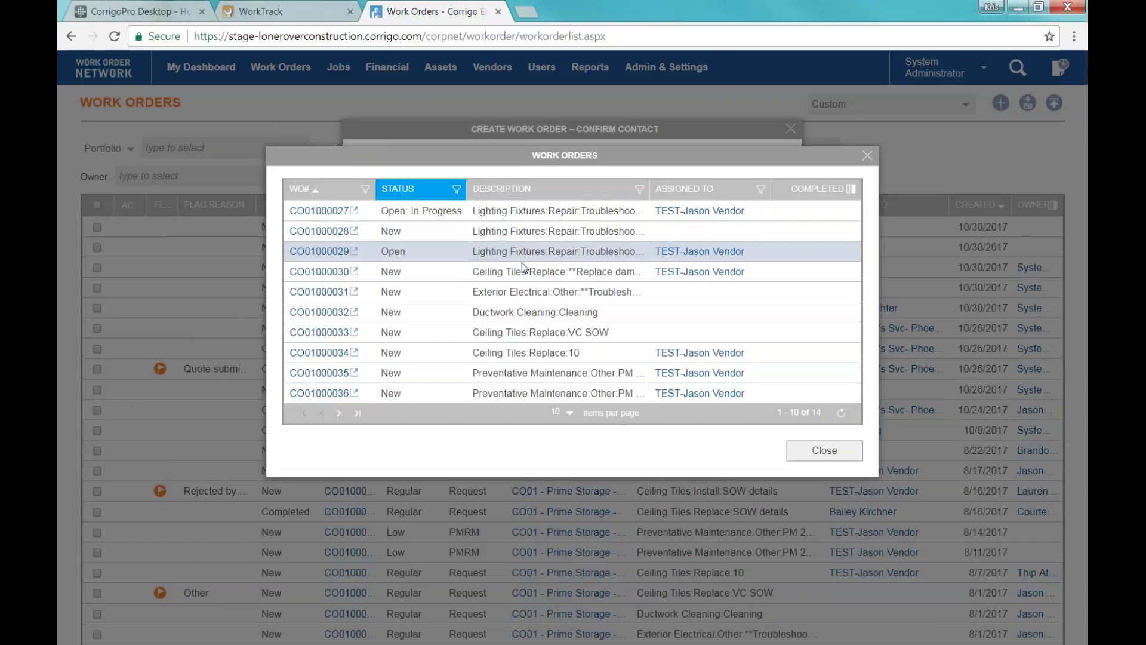
pyautogui.click(568, 413)
pyautogui.click(556, 473)
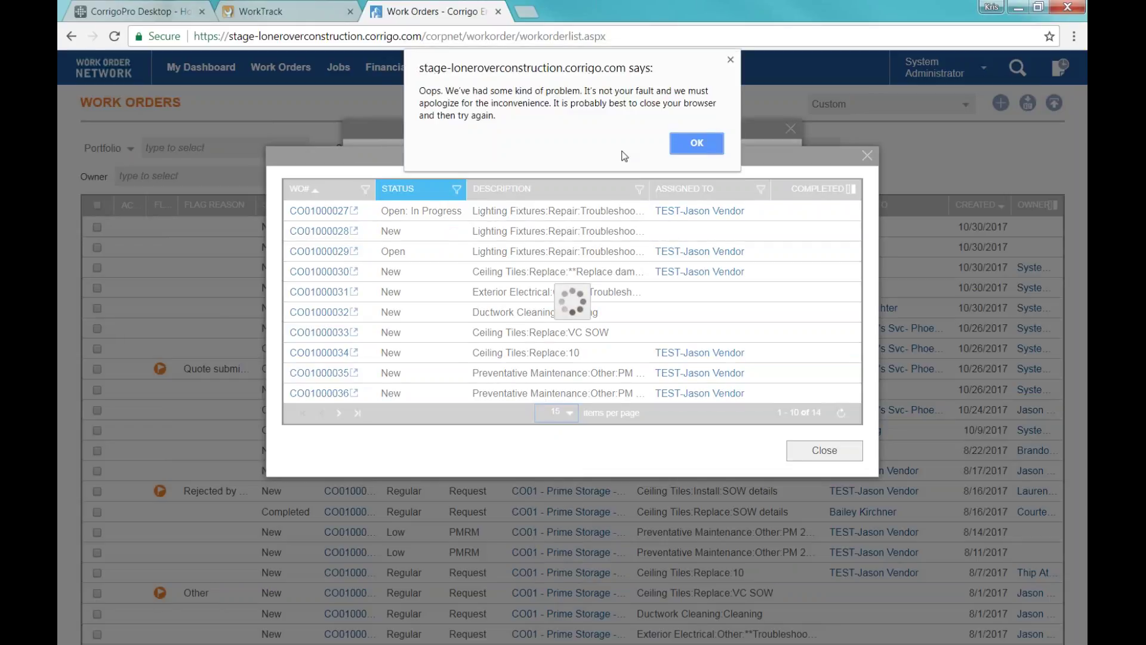
pyautogui.click(683, 148)
pyautogui.click(565, 415)
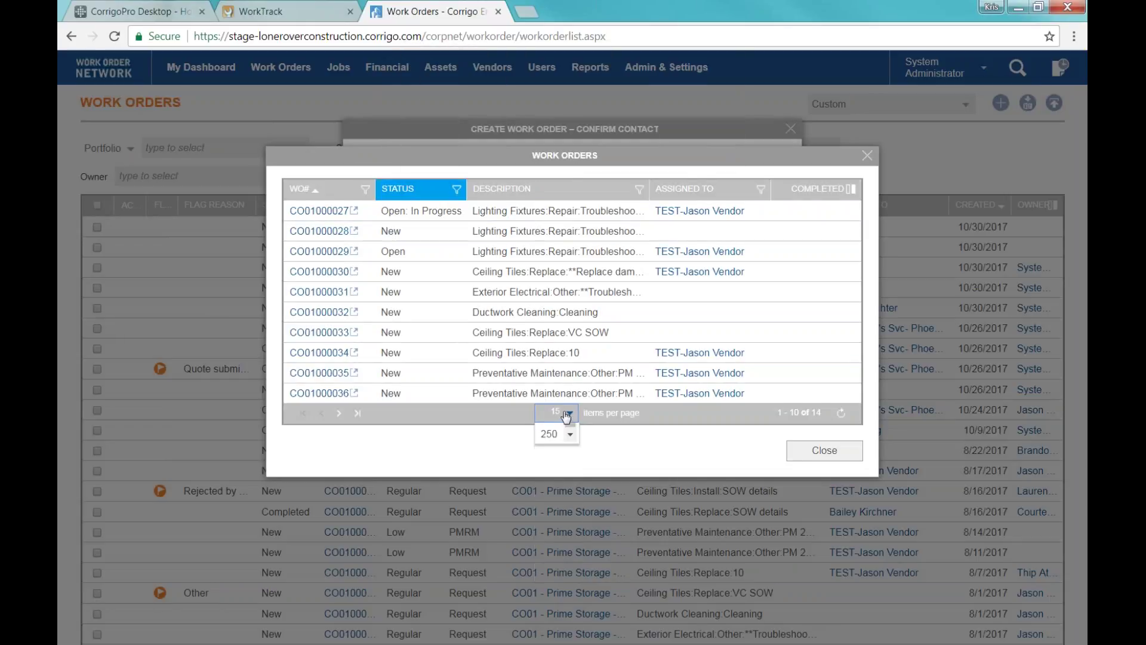
pyautogui.click(547, 481)
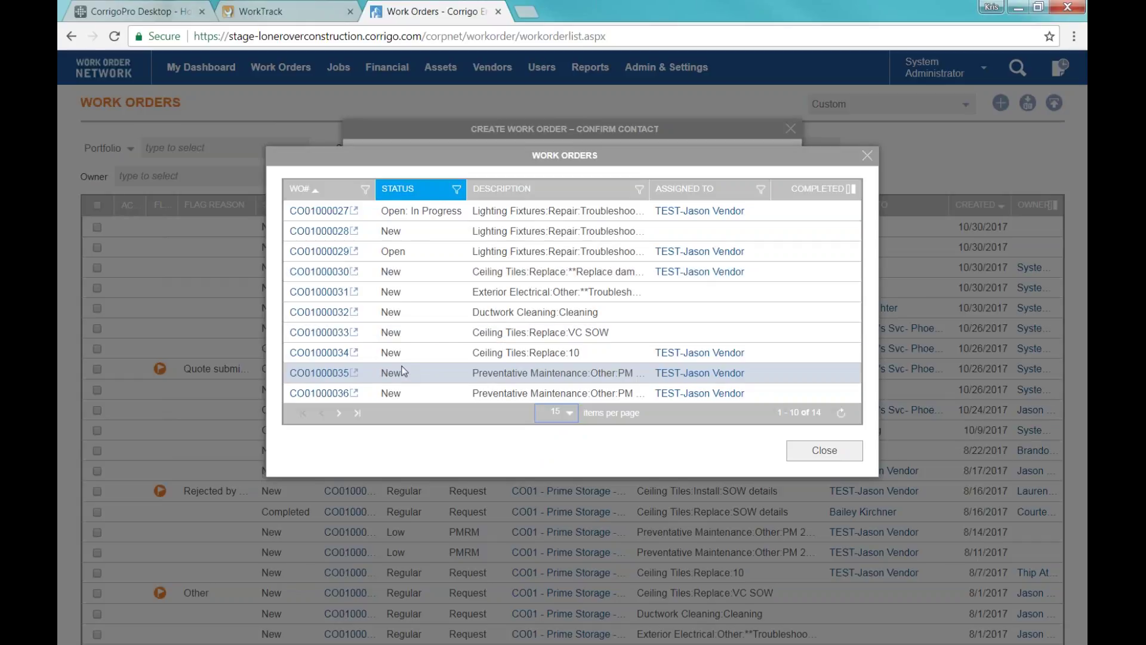
pyautogui.click(573, 414)
pyautogui.click(554, 471)
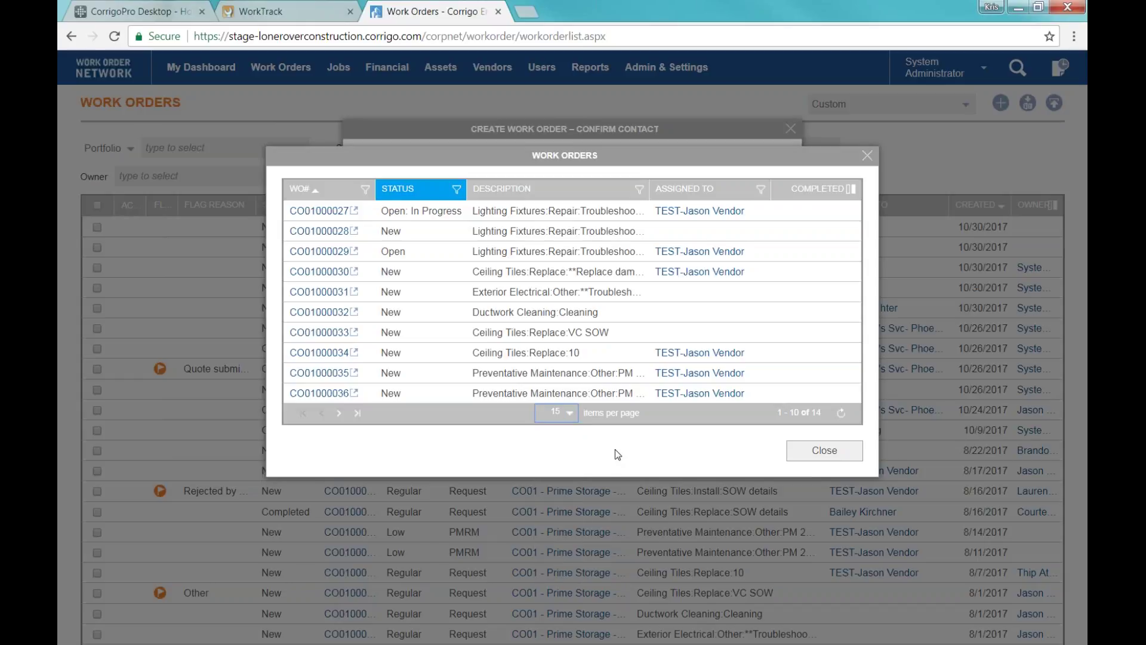
pyautogui.click(841, 413)
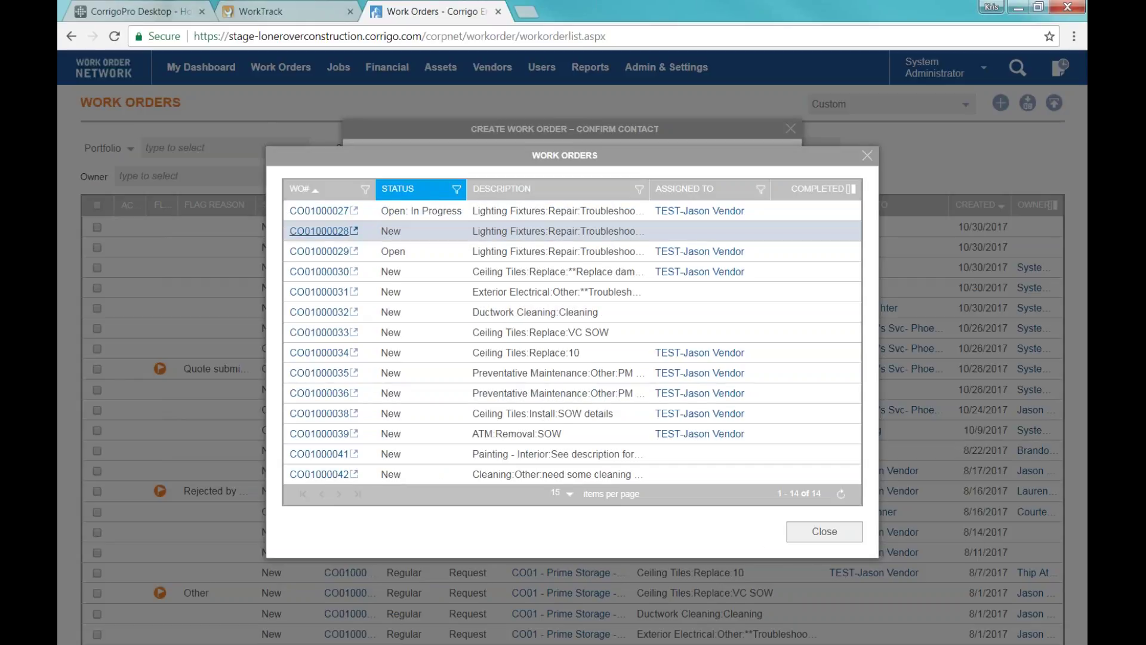
# Open work order CO01000028 in a new tab, then close the existing work orders list.
pyautogui.click(332, 231)
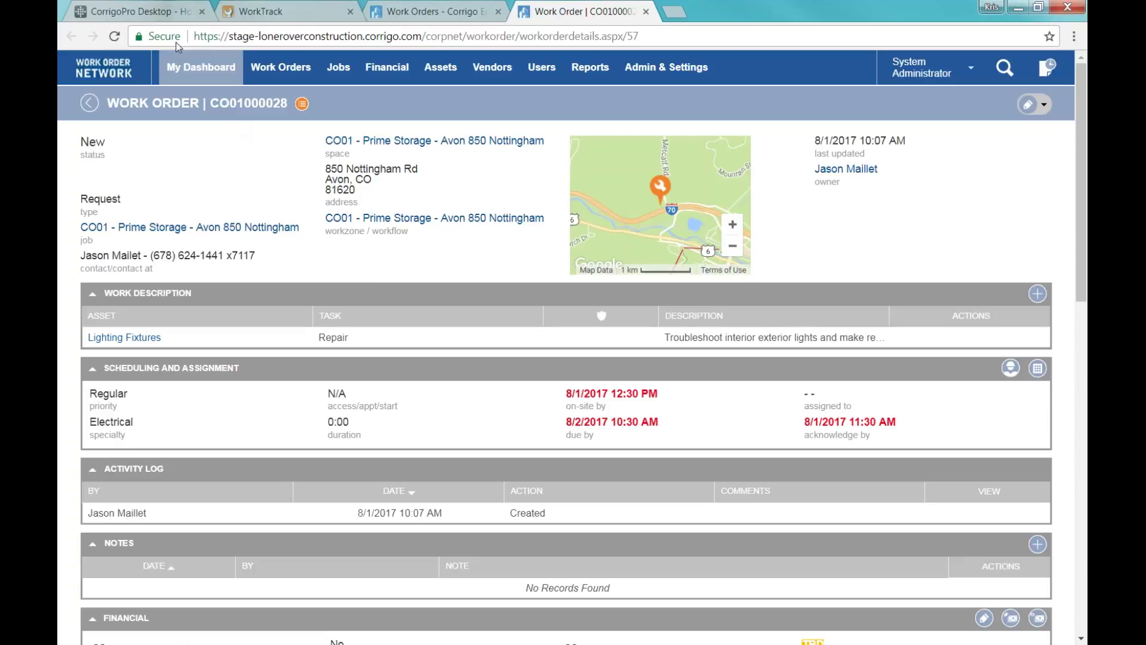
pyautogui.click(418, 11)
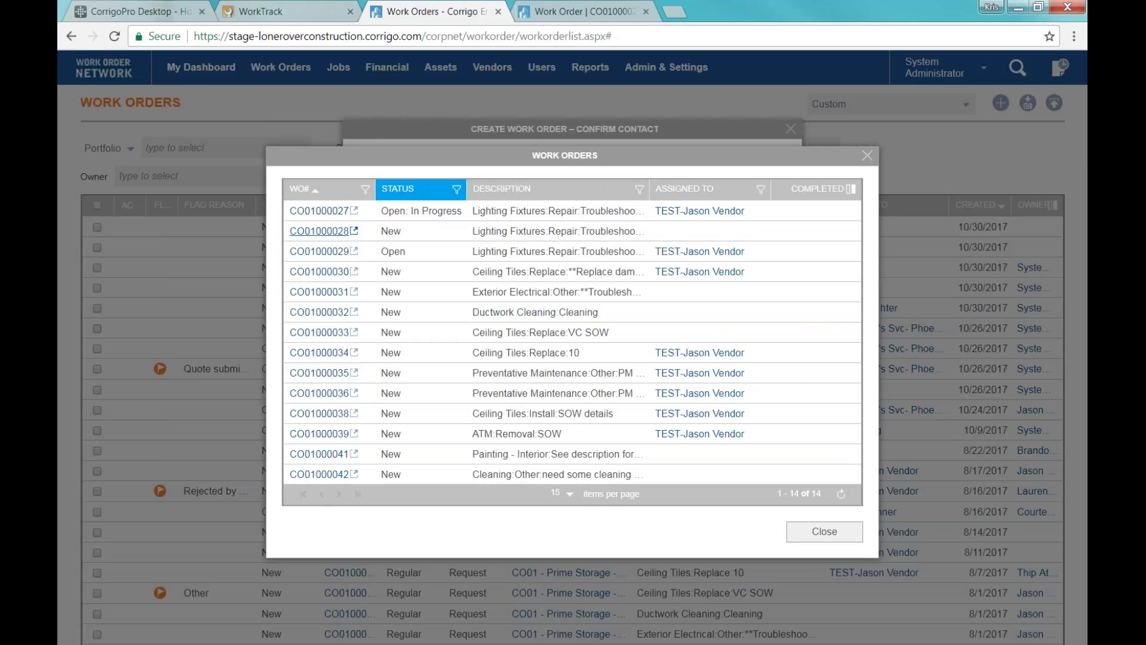
pyautogui.click(821, 531)
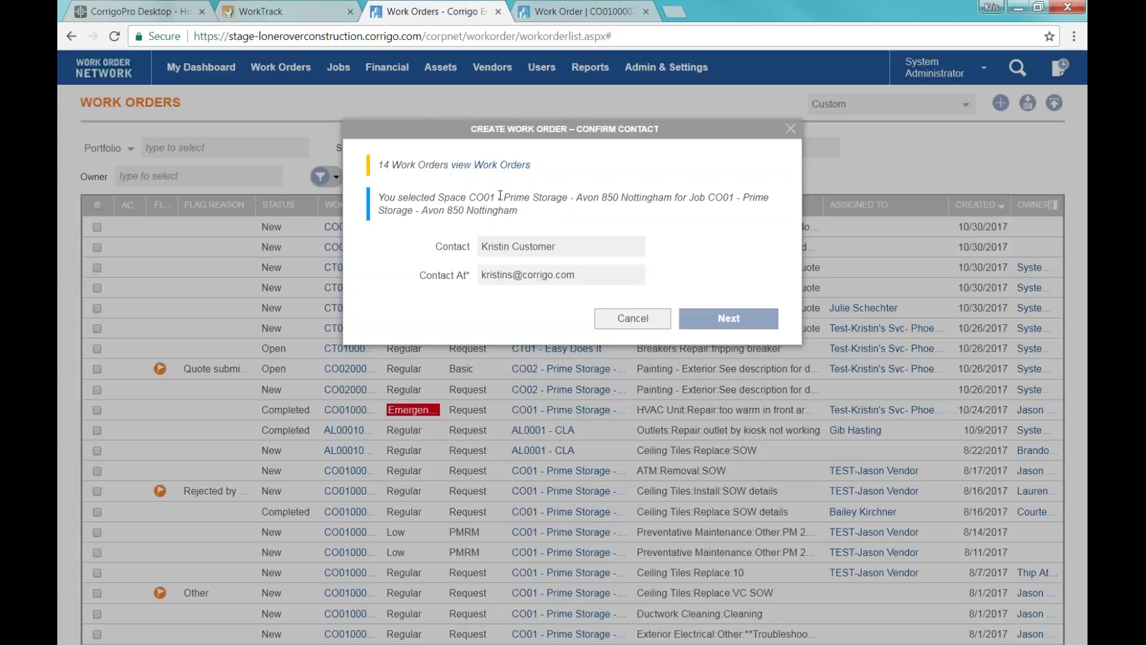
# Replace the contact with the CSC entry under a shortened contact name.
pyautogui.click(503, 249)
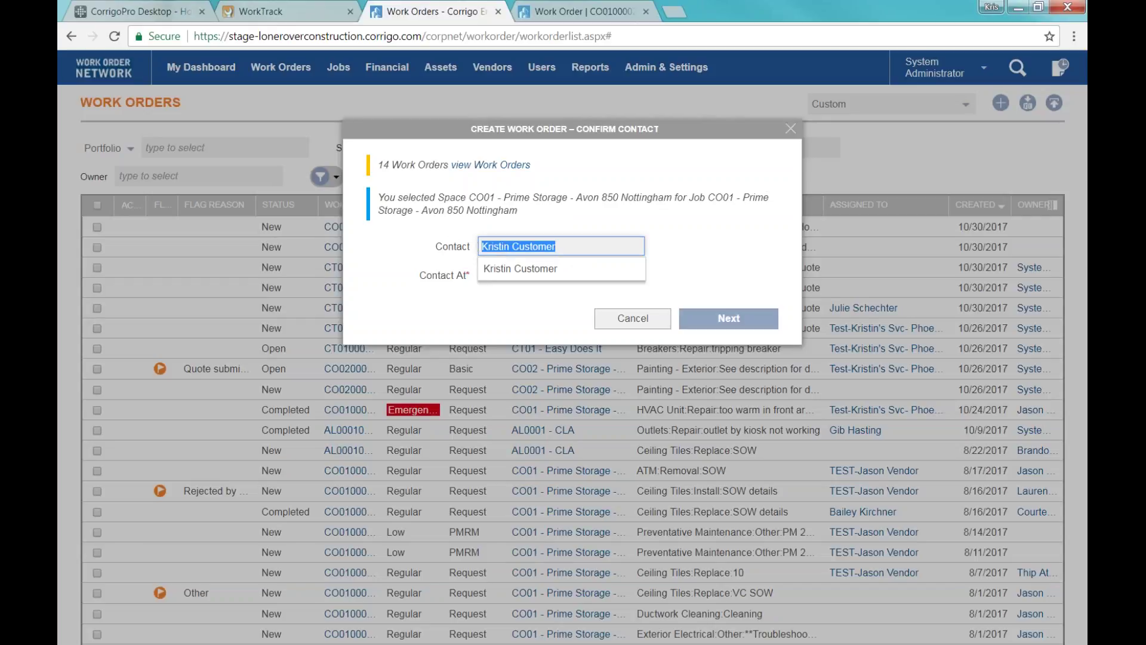
pyautogui.press('BackSpace')
pyautogui.click(517, 268)
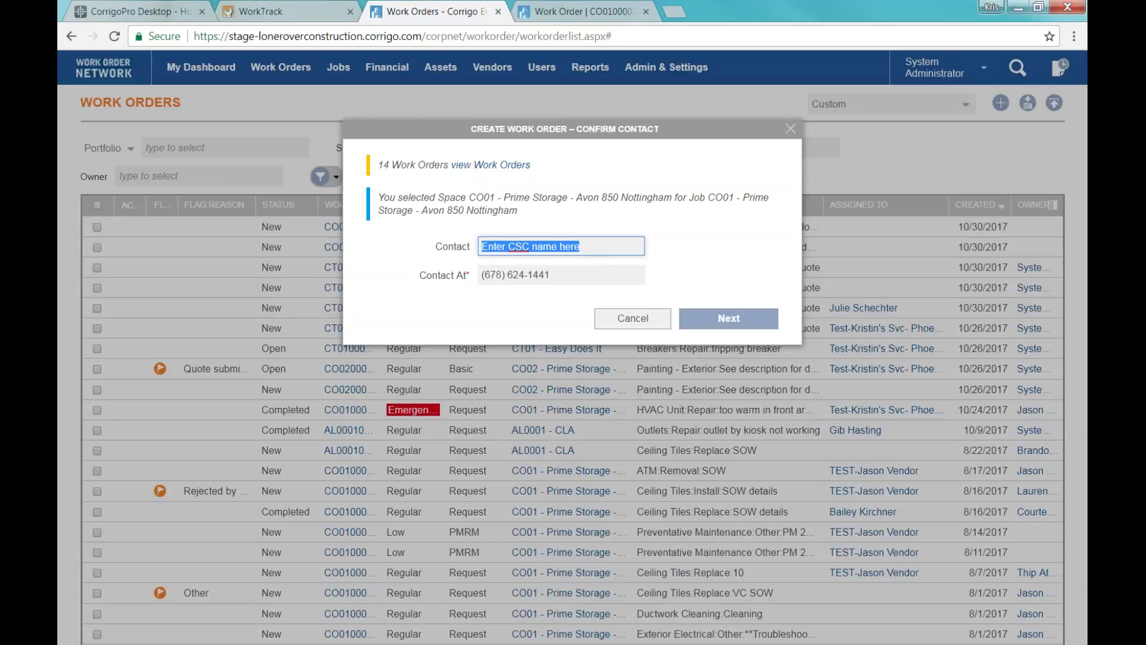
pyautogui.write('Kristin')
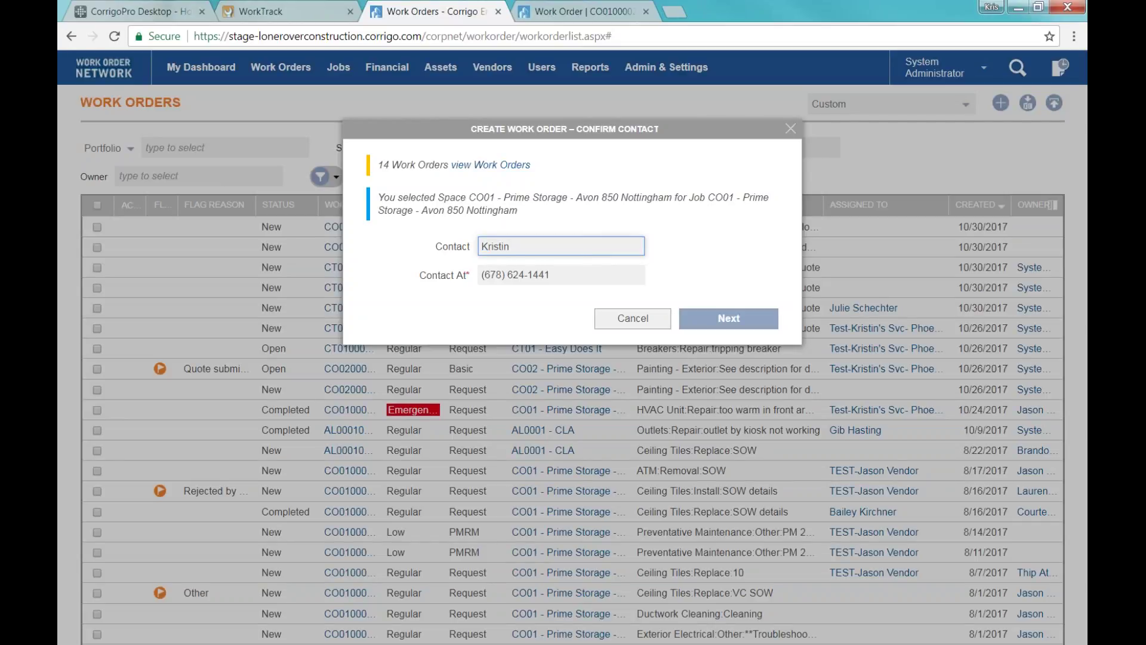
pyautogui.click(518, 269)
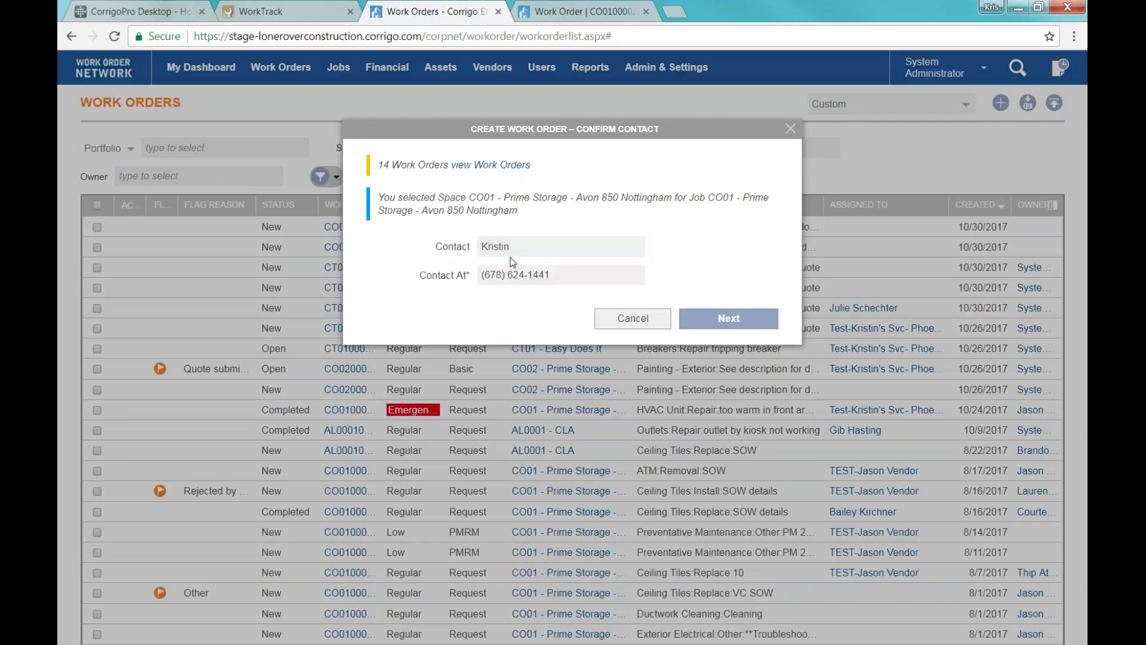
# Update the last digits of the contact phone number and continue to Add Asset/Task.
pyautogui.click(519, 272)
pyautogui.moveTo(533, 275); pyautogui.dragTo(553, 277)
pyautogui.press('BackSpace')
pyautogui.write('555')
pyautogui.click(561, 299)
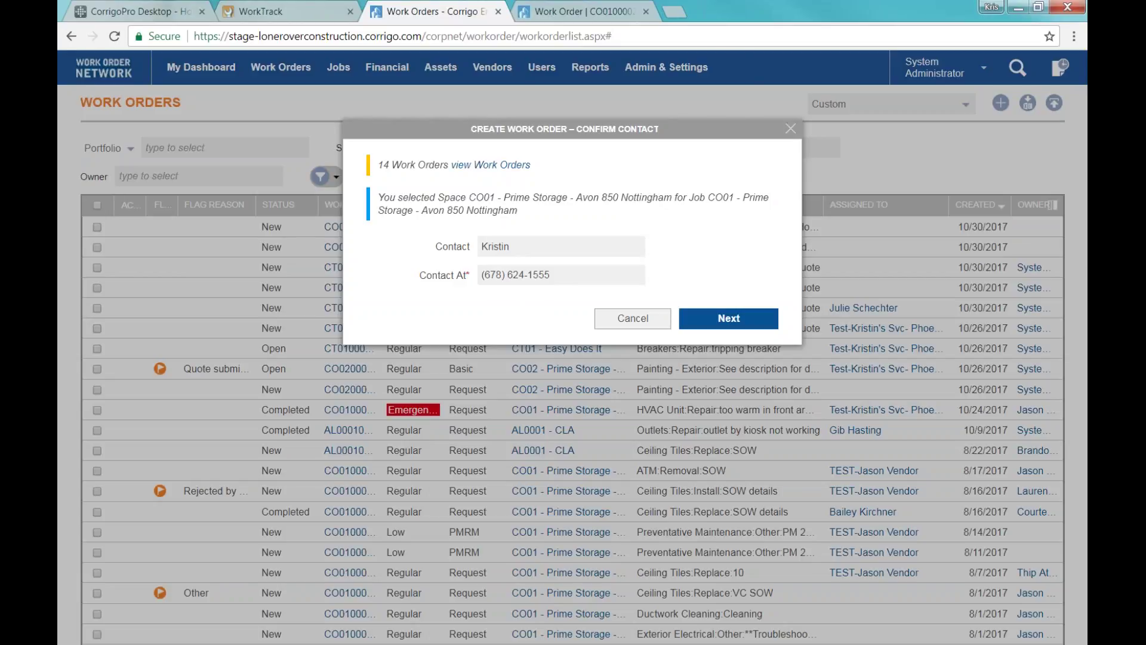
pyautogui.click(691, 143)
pyautogui.click(719, 318)
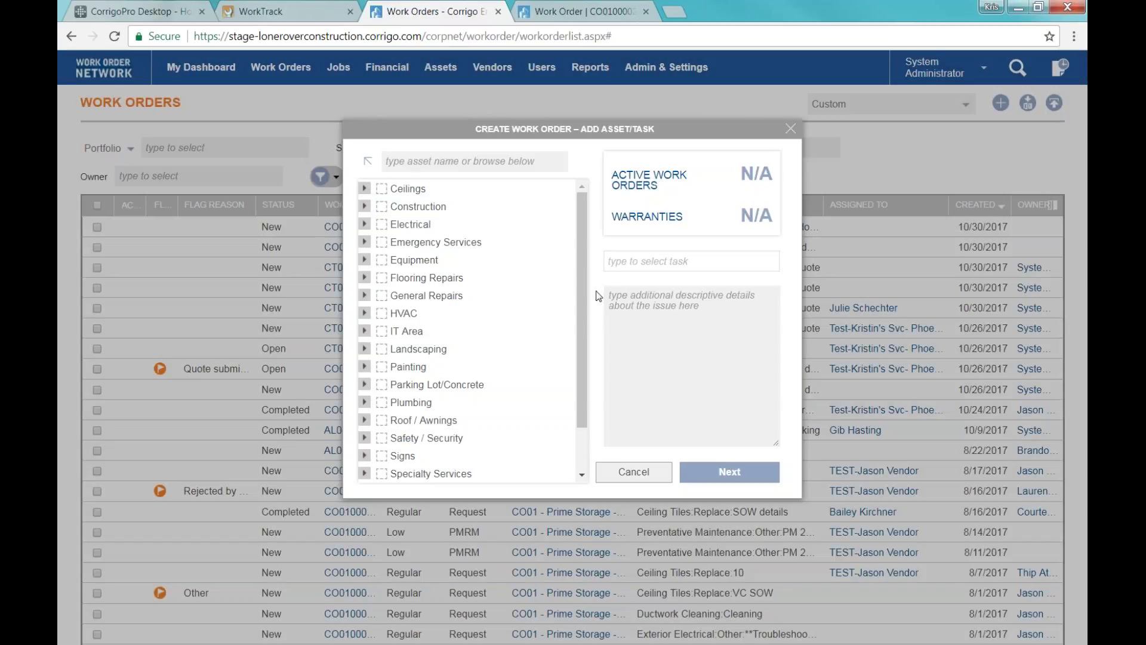
# Expand Flooring Repairs, search 'tile' and pick Tile (Flooring Repairs).
pyautogui.click(577, 346)
pyautogui.moveTo(577, 347); pyautogui.dragTo(592, 237)
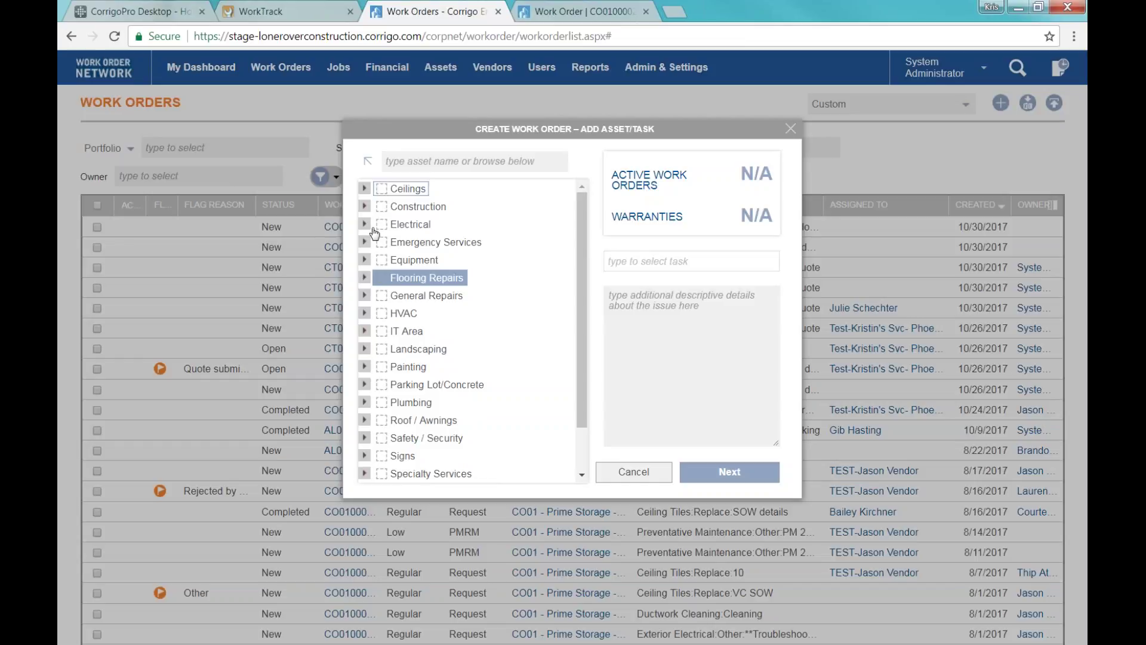
pyautogui.click(426, 277)
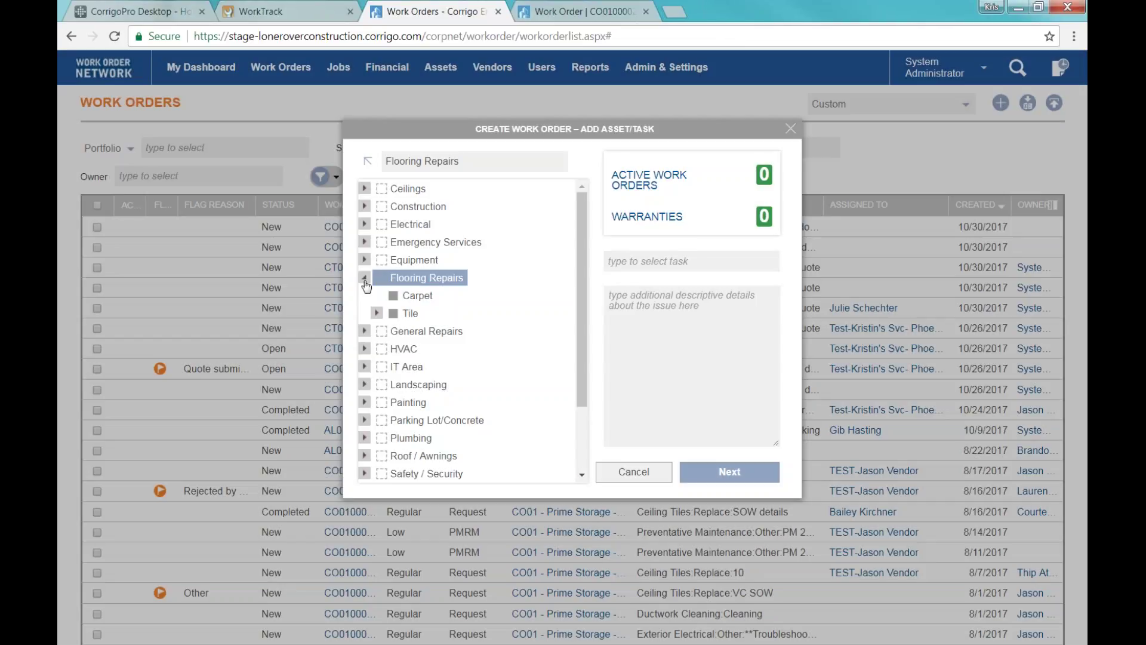
pyautogui.click(426, 167)
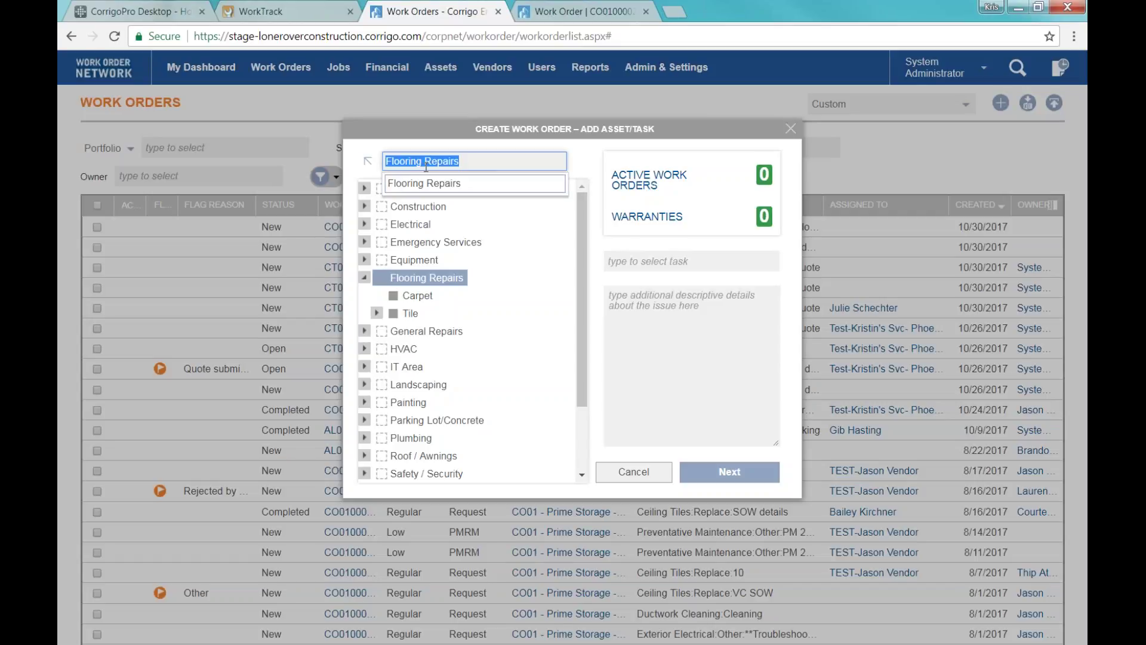
pyautogui.write('tile')
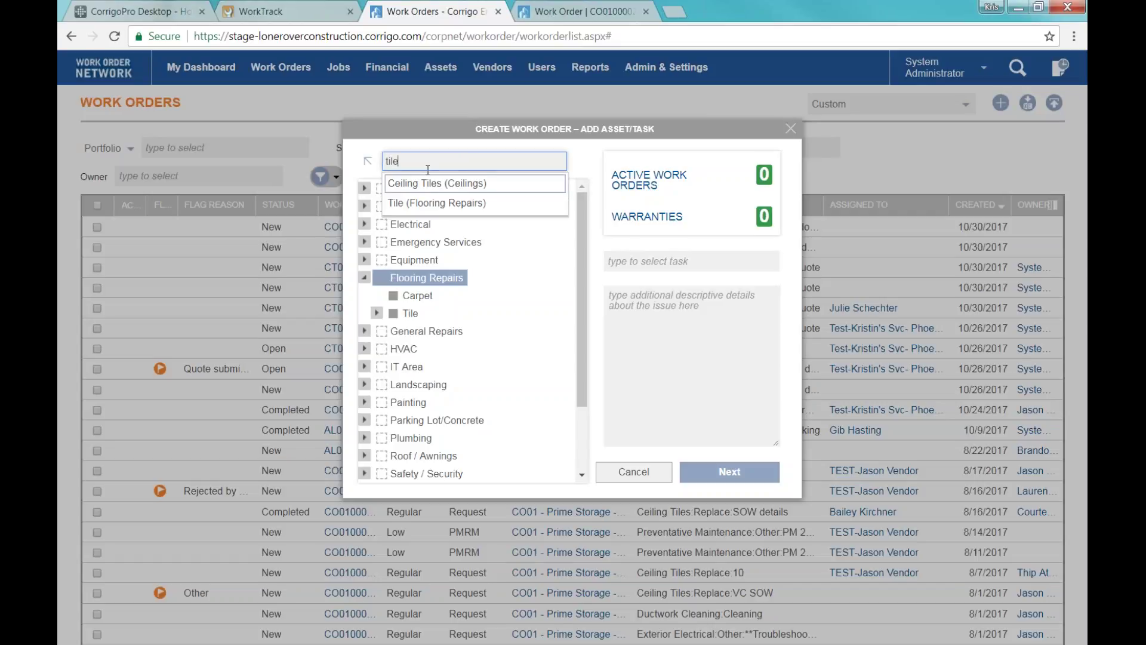
pyautogui.click(430, 206)
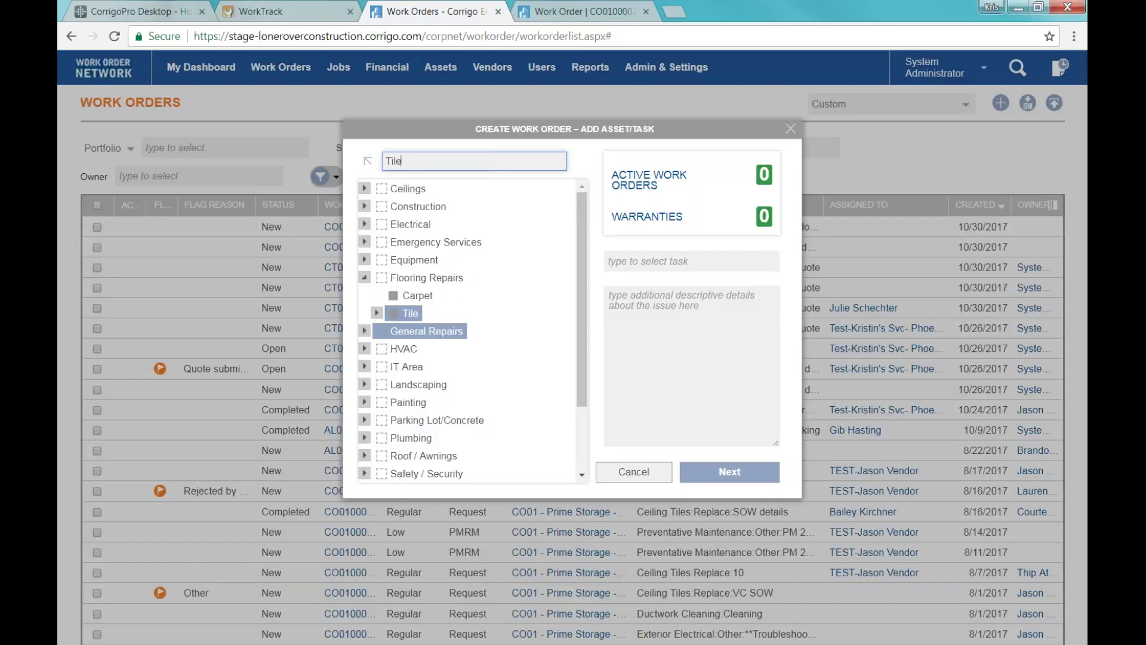
# Select Tile as the asset and expand it to reveal Base, Ceramic and Vinyl.
pyautogui.click(364, 332)
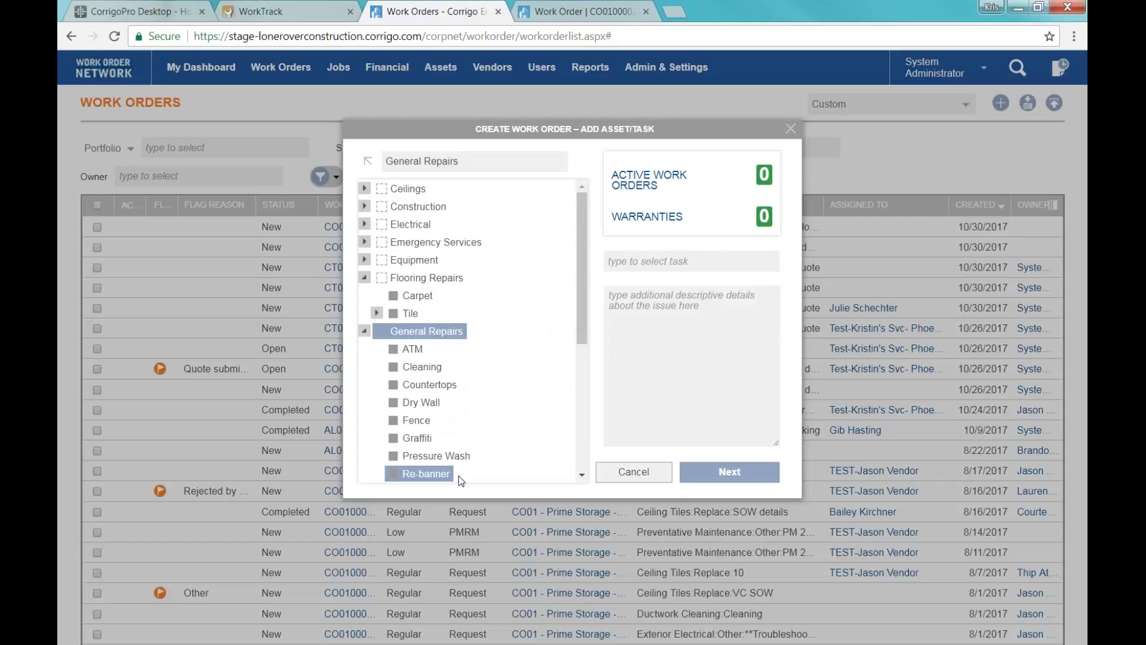
pyautogui.scroll(-2, 471, 465)
pyautogui.scroll(2, 482, 457)
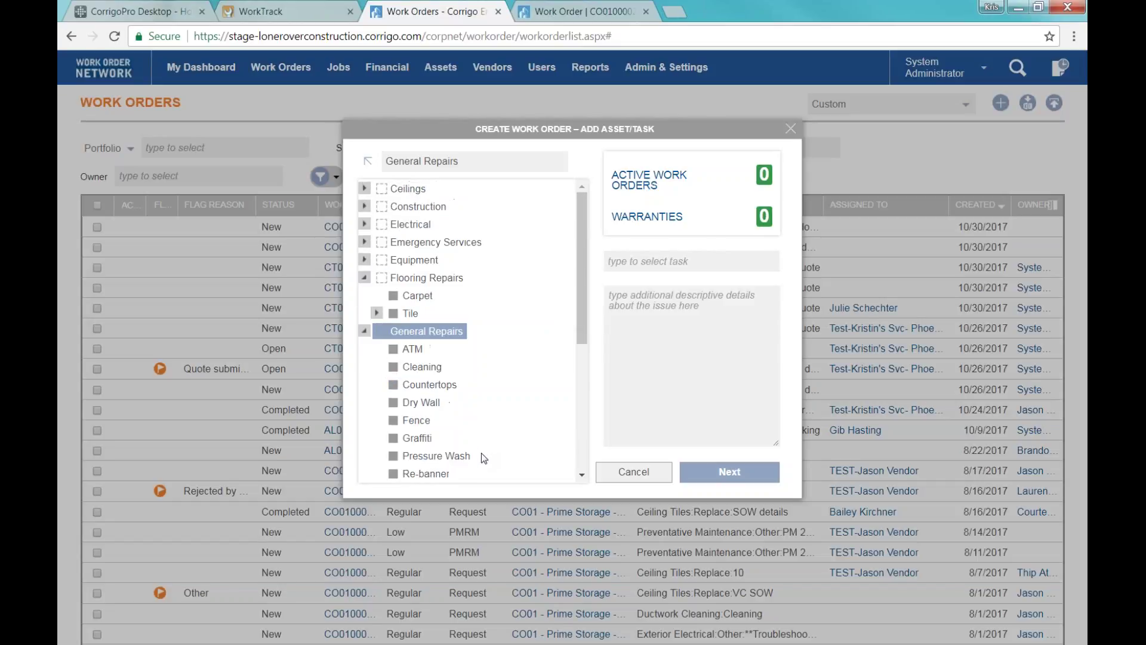
pyautogui.click(411, 314)
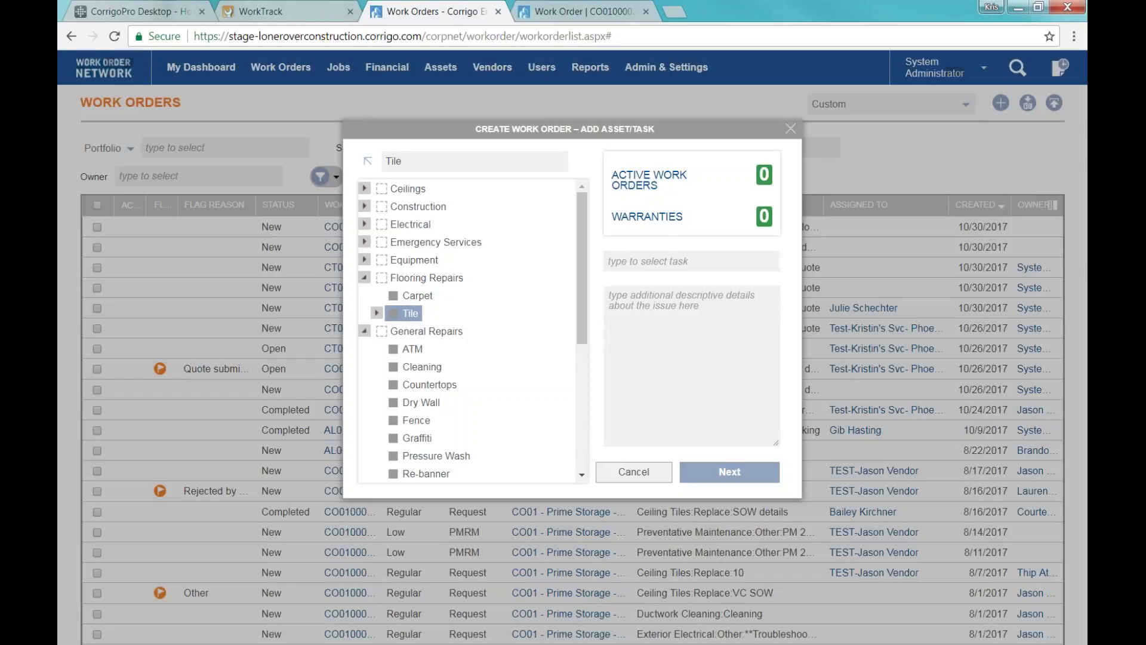
pyautogui.click(376, 313)
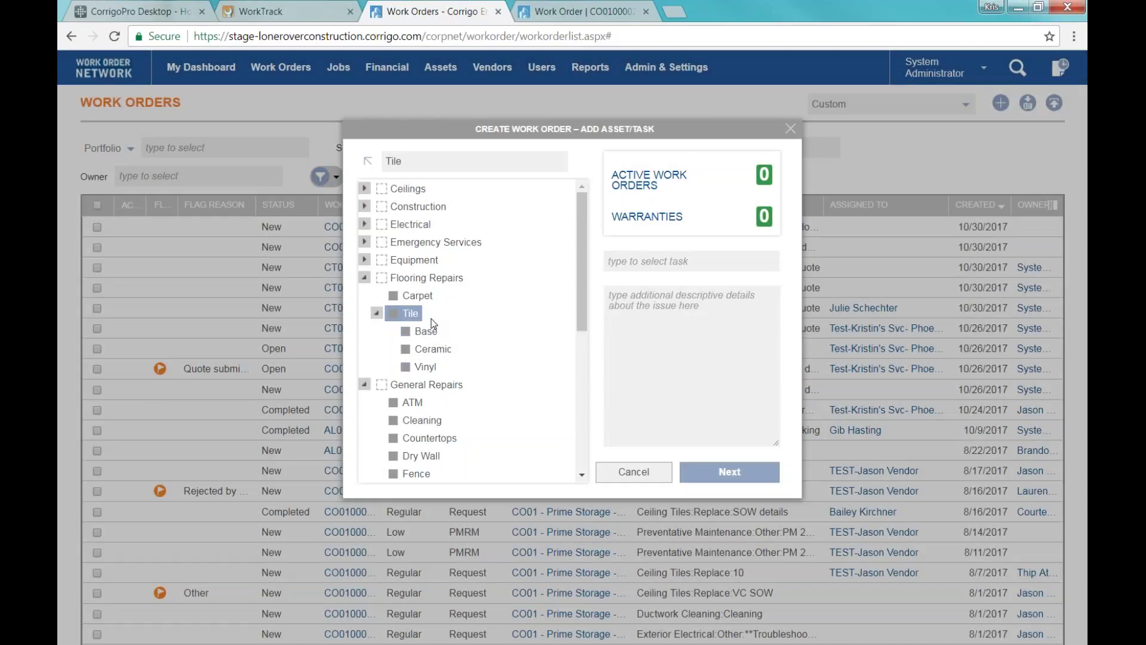
# Set a Ceramic Repair task described 'tile in front office is cracked by the front door need repaired'.
pyautogui.click(429, 353)
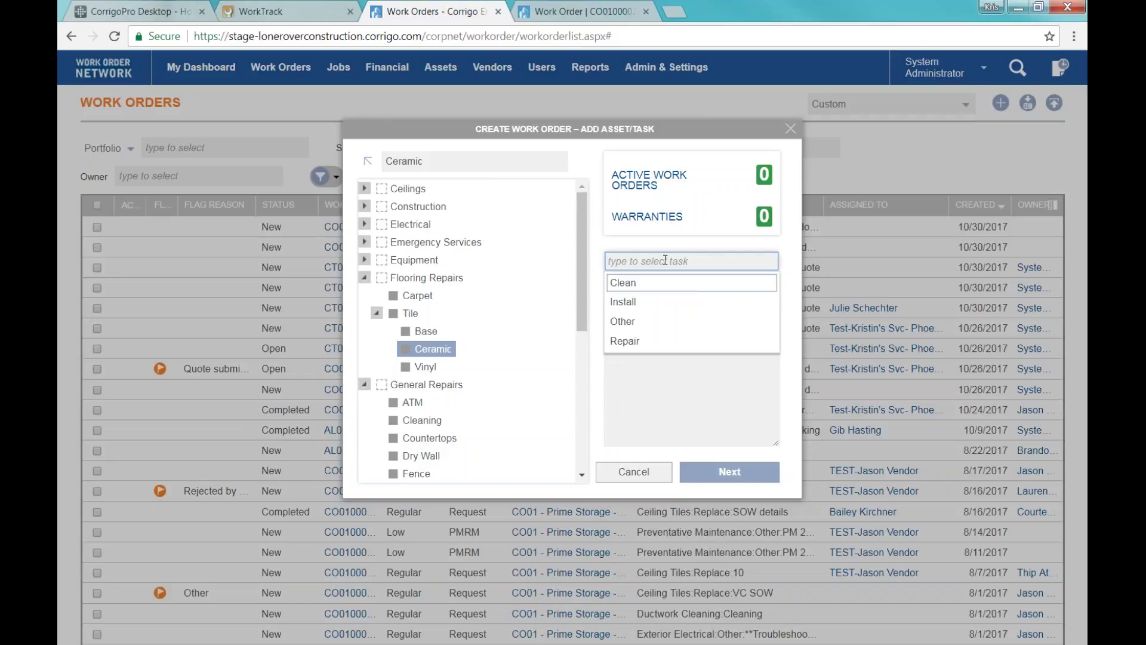
pyautogui.click(643, 339)
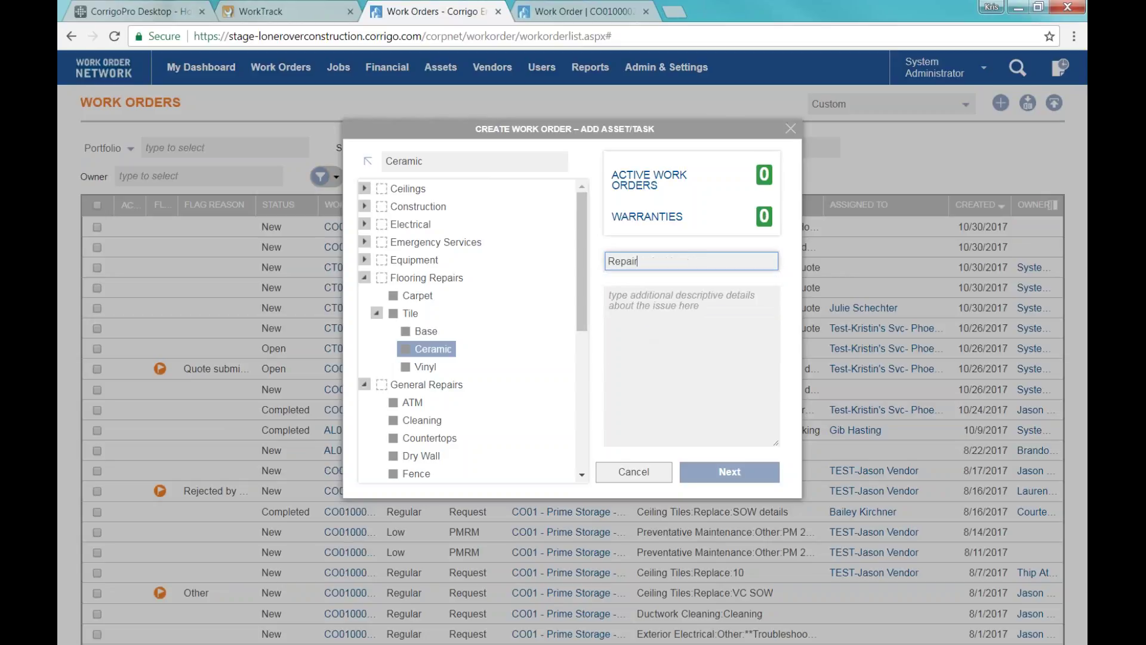
pyautogui.click(646, 310)
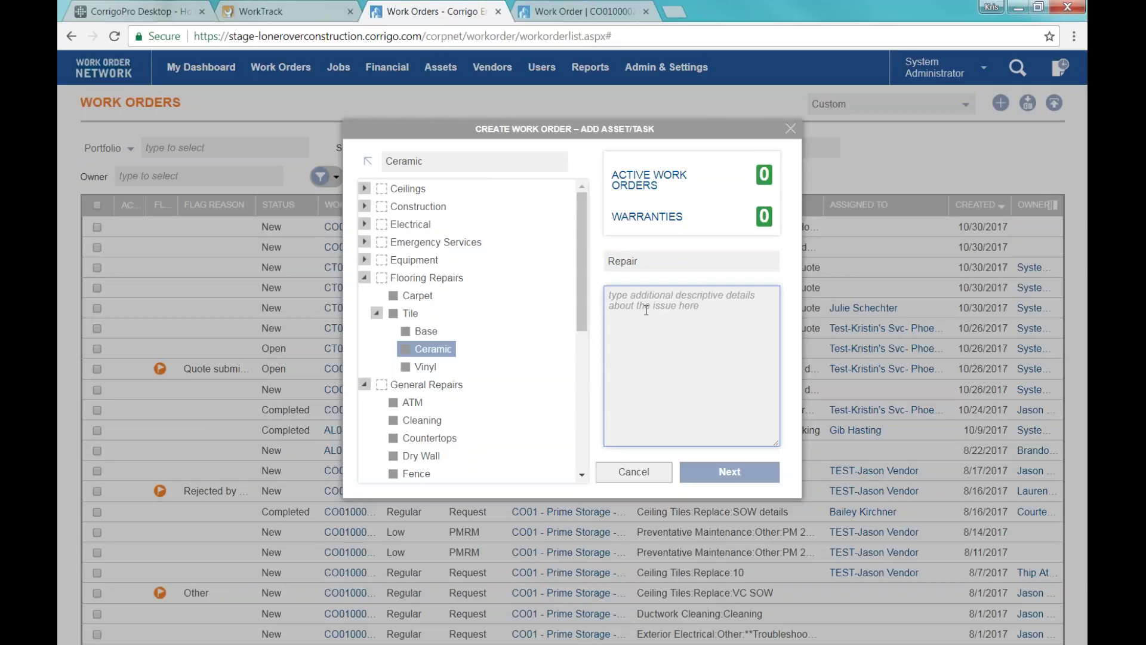
pyautogui.write('tile')
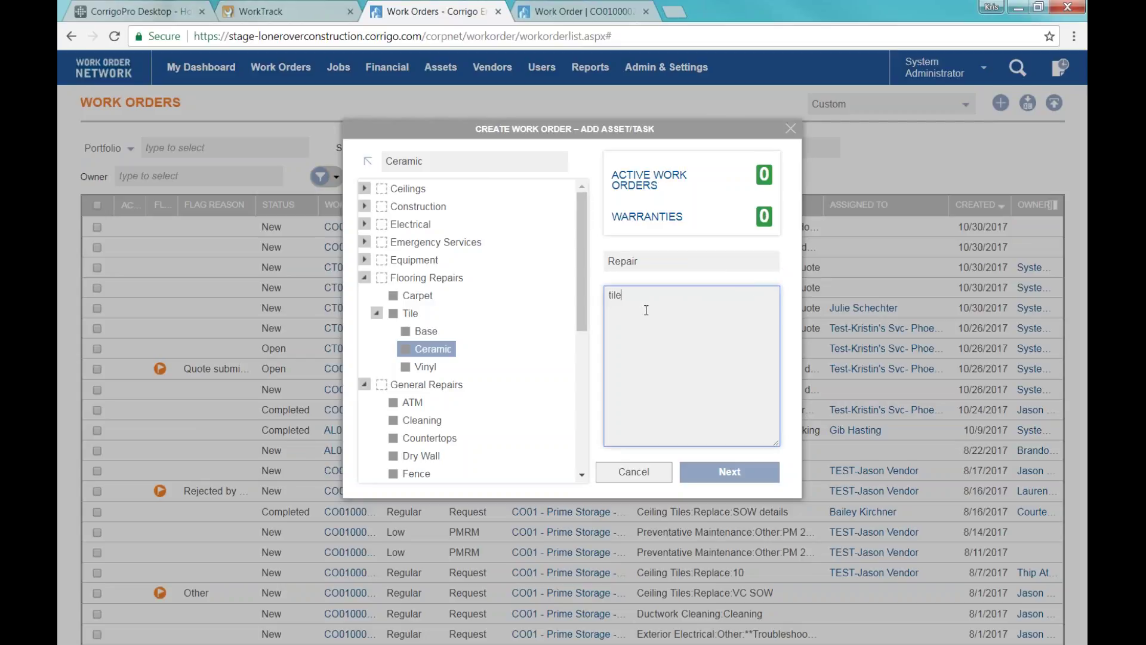
pyautogui.write(' in front office is cracked by the f')
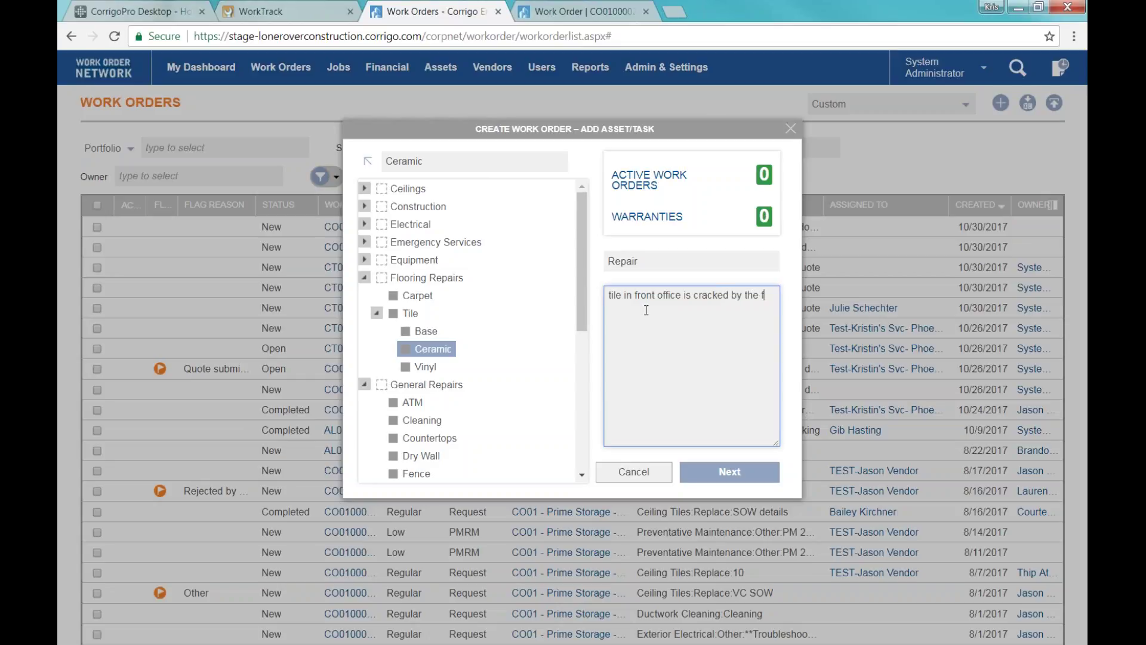
pyautogui.write('ront door need repaired')
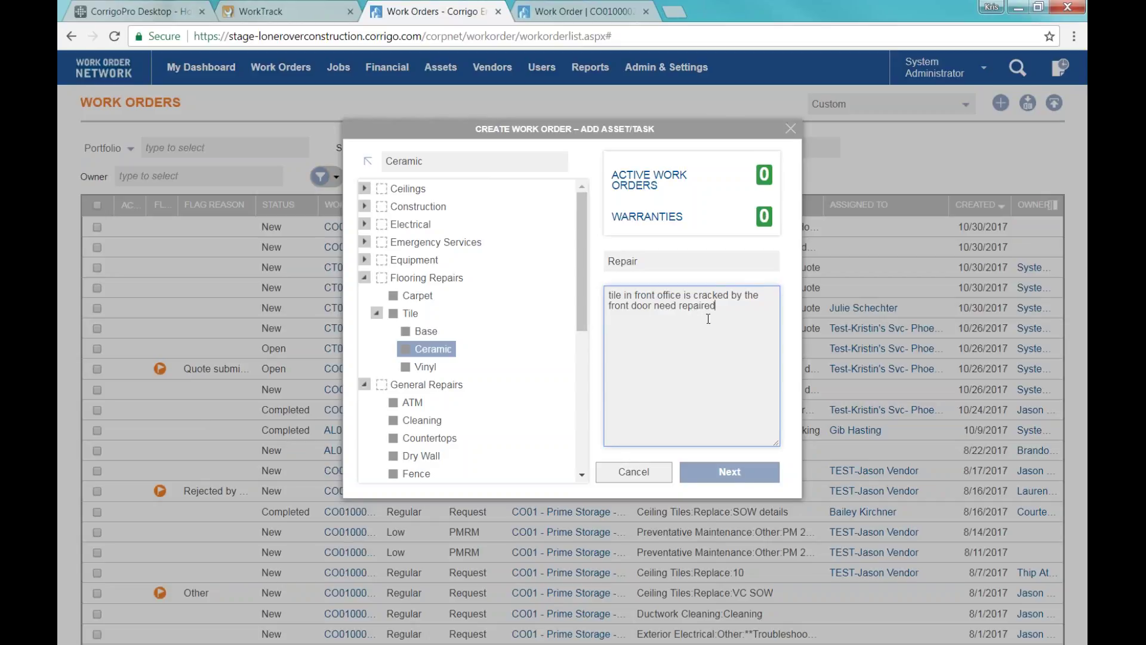
pyautogui.click(749, 472)
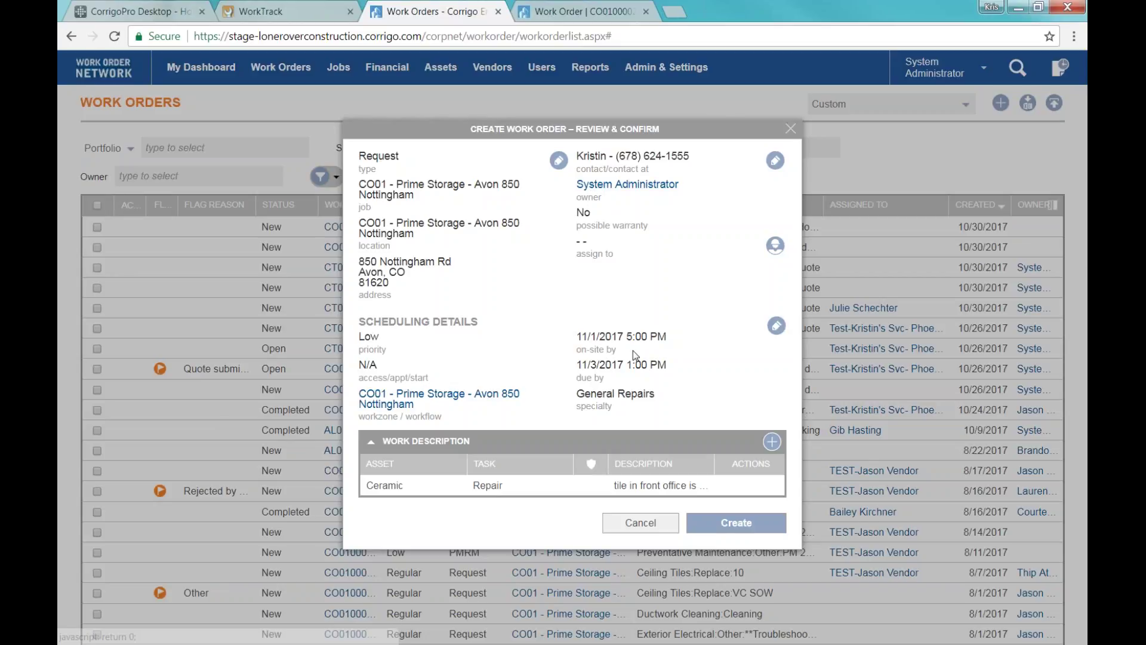
# Highlight the Low priority and the 11/3/2017 1:00 PM due-by date on the review screen.
pyautogui.doubleClick(365, 337)
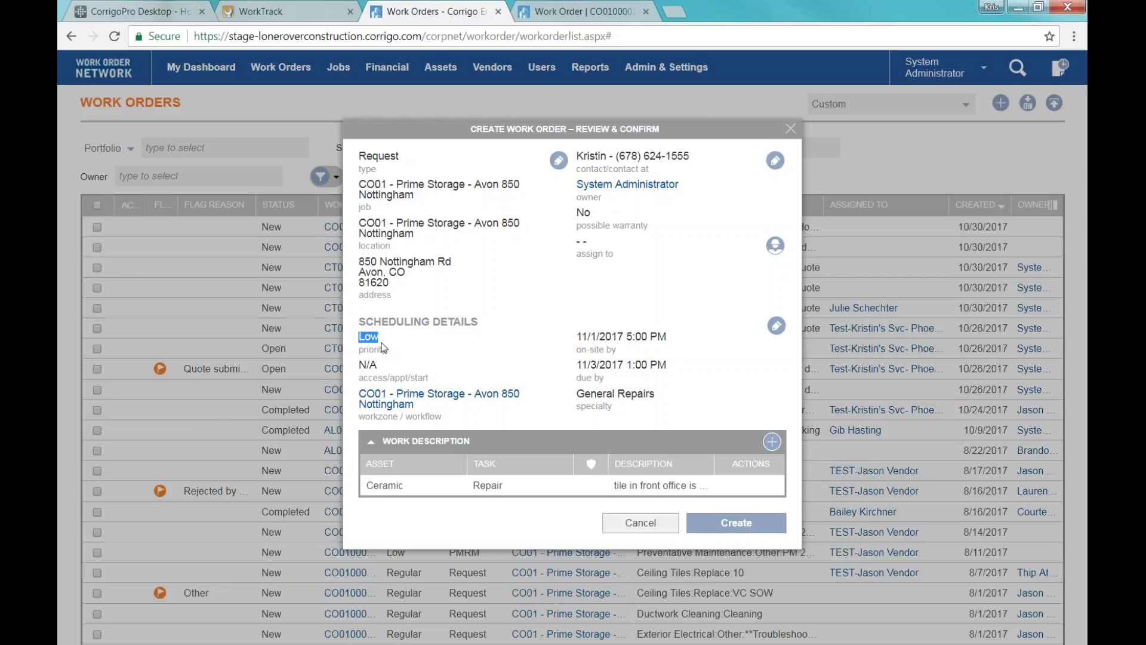
pyautogui.click(609, 308)
pyautogui.moveTo(360, 337); pyautogui.dragTo(379, 336)
pyautogui.moveTo(580, 364); pyautogui.dragTo(698, 367)
pyautogui.click(687, 368)
pyautogui.click(776, 326)
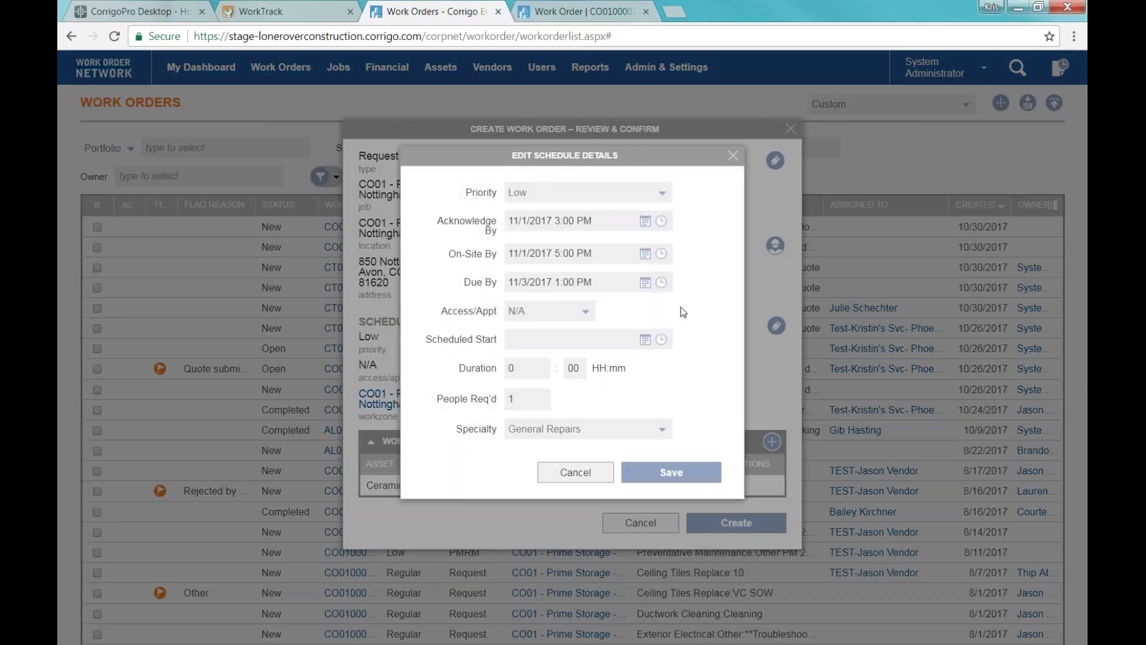
pyautogui.click(588, 193)
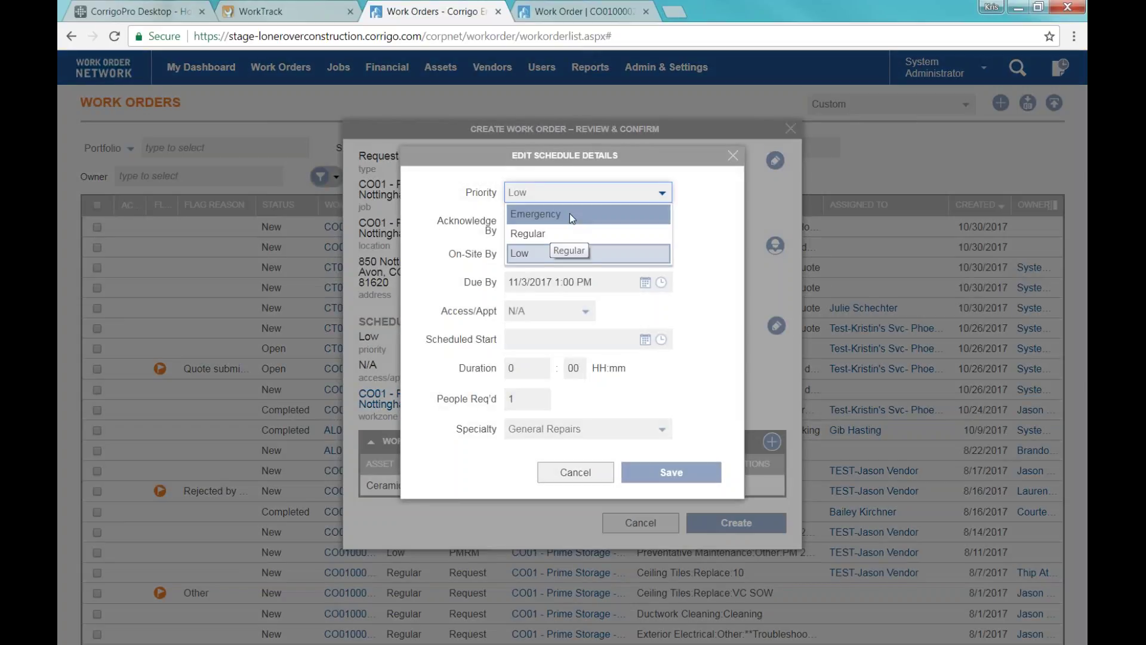
pyautogui.click(715, 227)
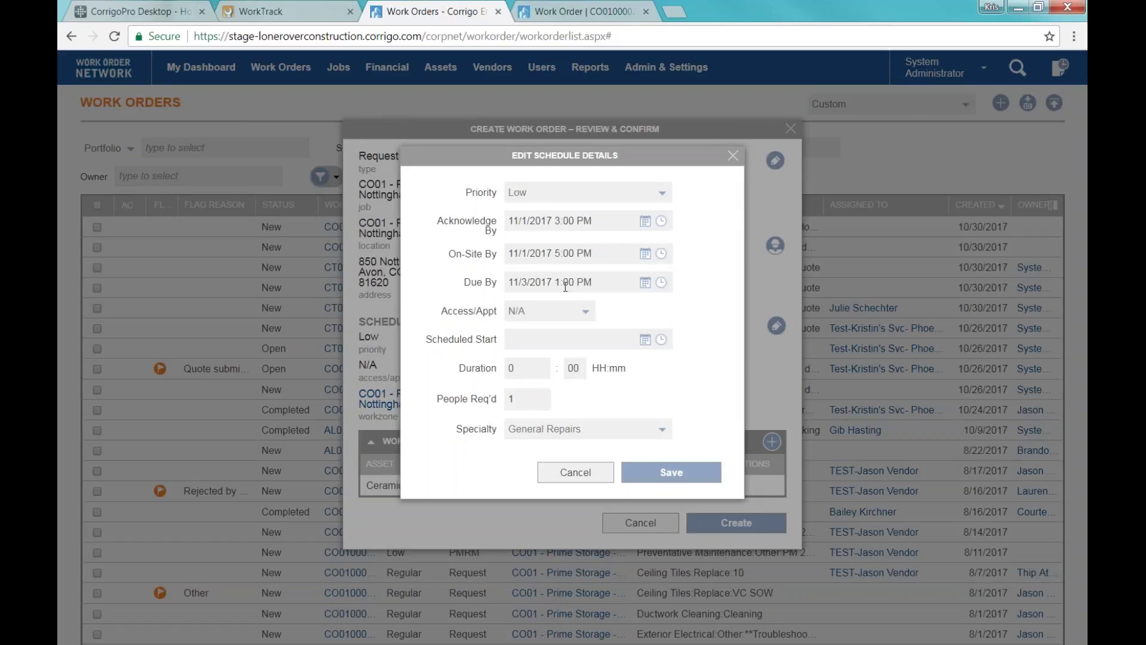
pyautogui.click(671, 471)
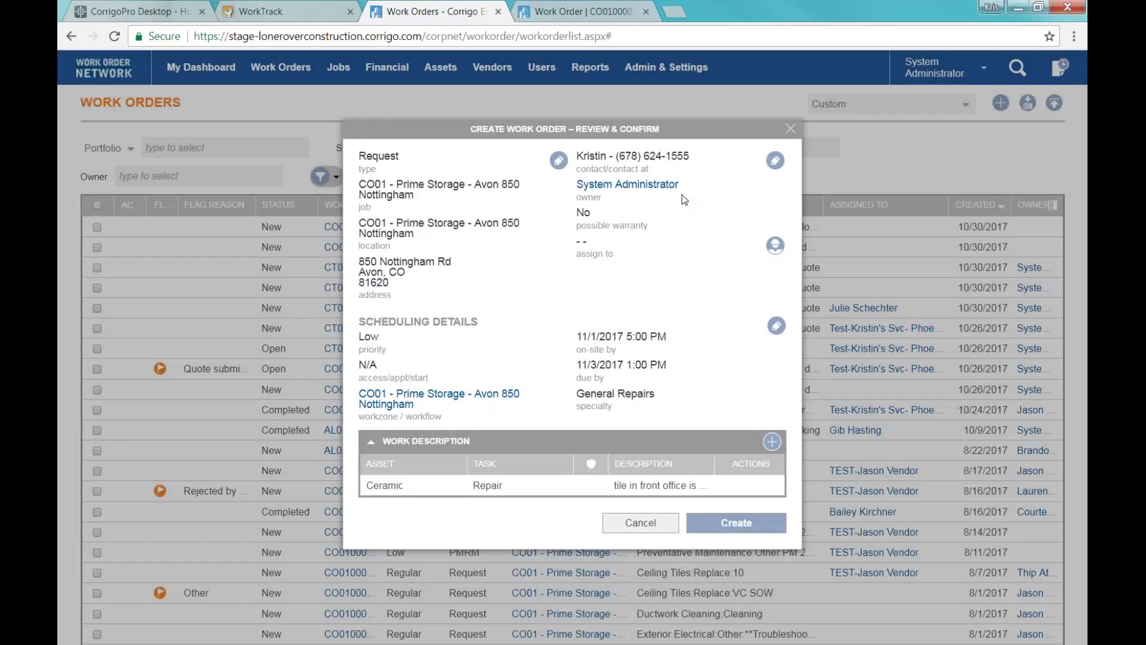
# Create the work order, dismissing the browser error and retrying Create.
pyautogui.click(713, 519)
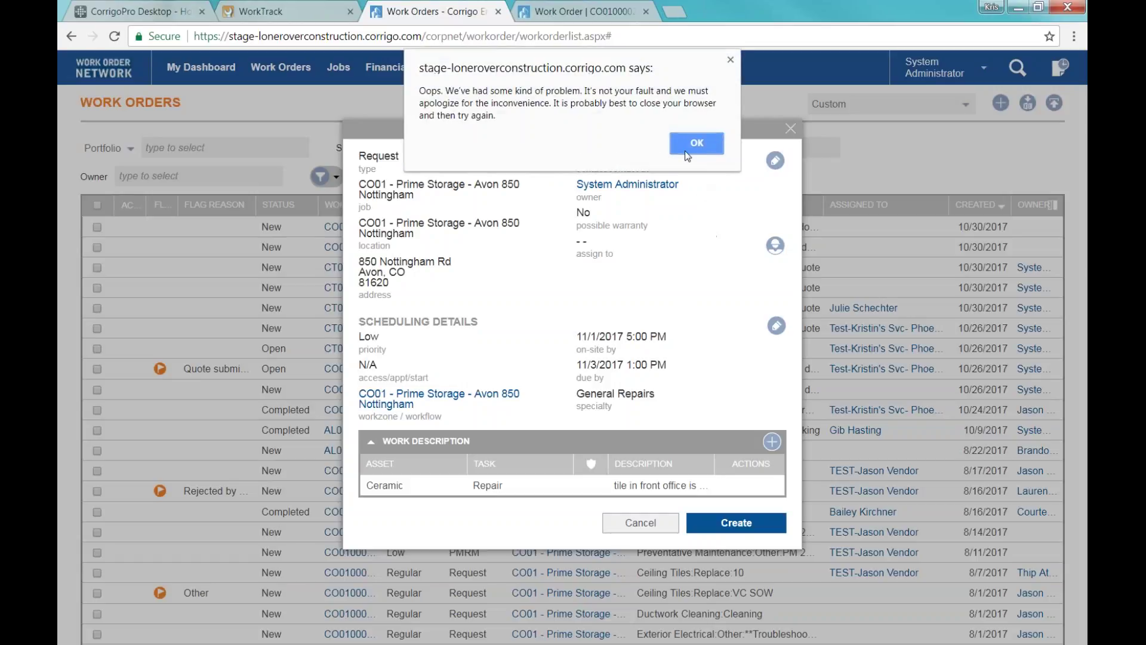
pyautogui.click(692, 145)
pyautogui.click(736, 522)
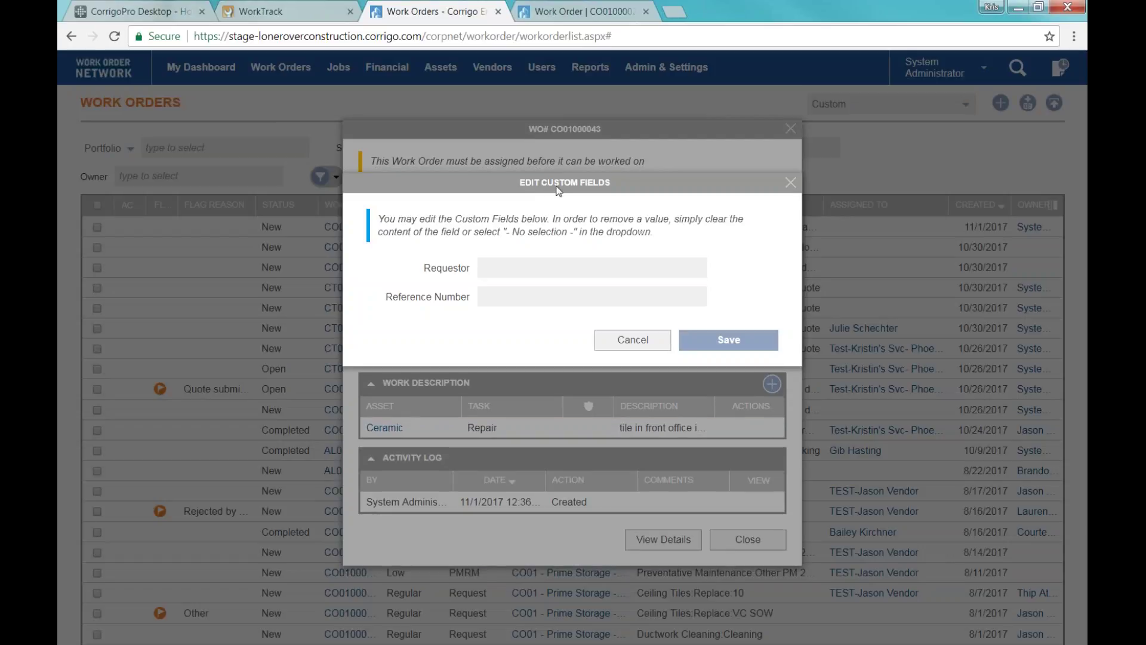
# Fill in the requestor's name and the reference number on CO01000043 and save.
pyautogui.click(485, 268)
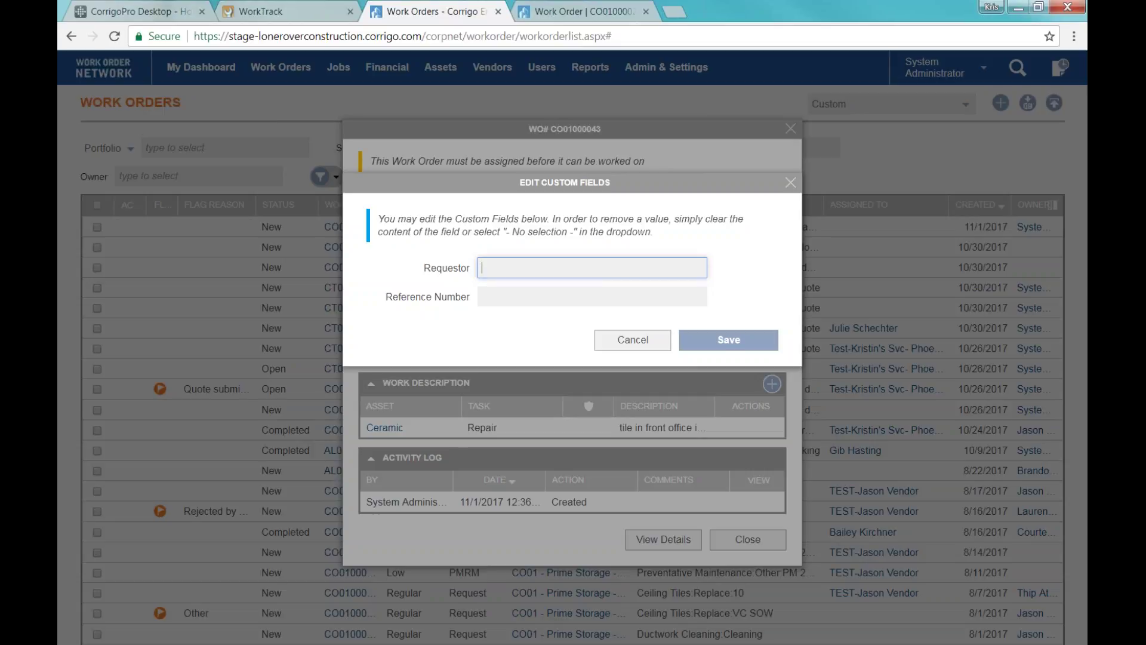
pyautogui.press('Tab')
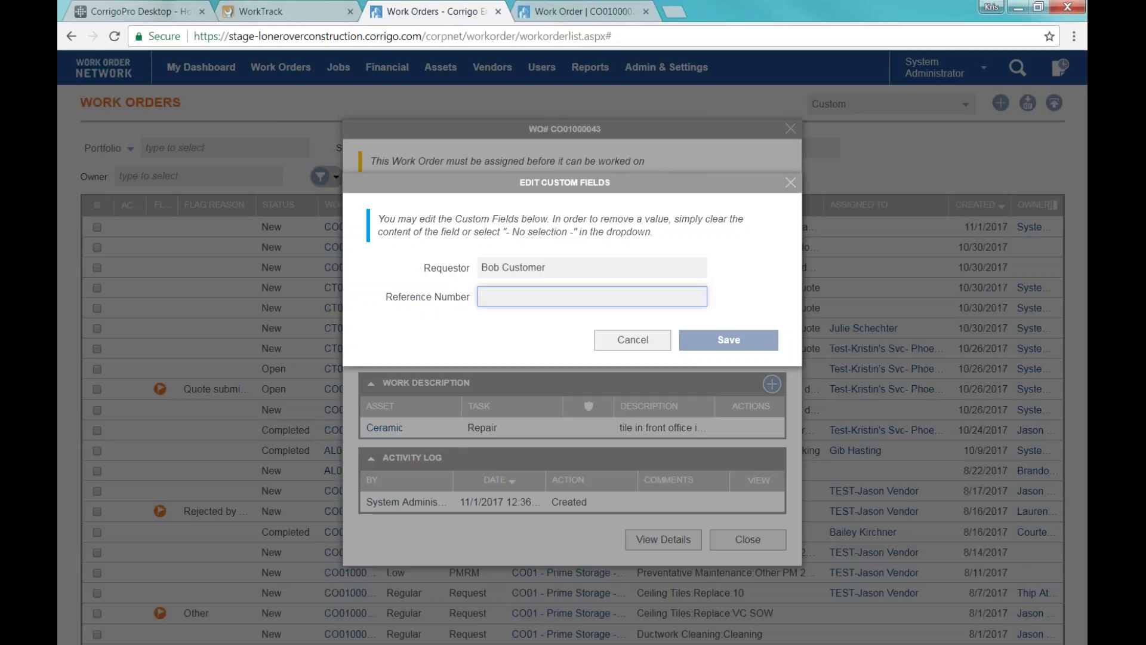
pyautogui.click(707, 347)
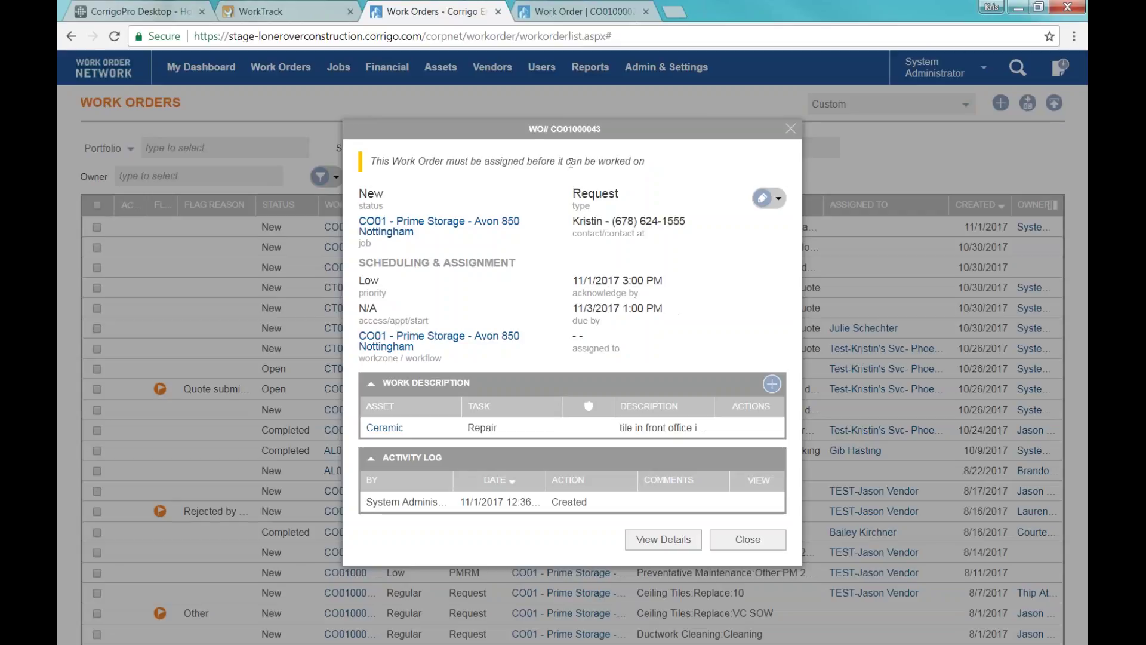
# Highlight the work order number and must-be-assigned warning, then open the actions dropdown.
pyautogui.moveTo(531, 128); pyautogui.dragTo(603, 129)
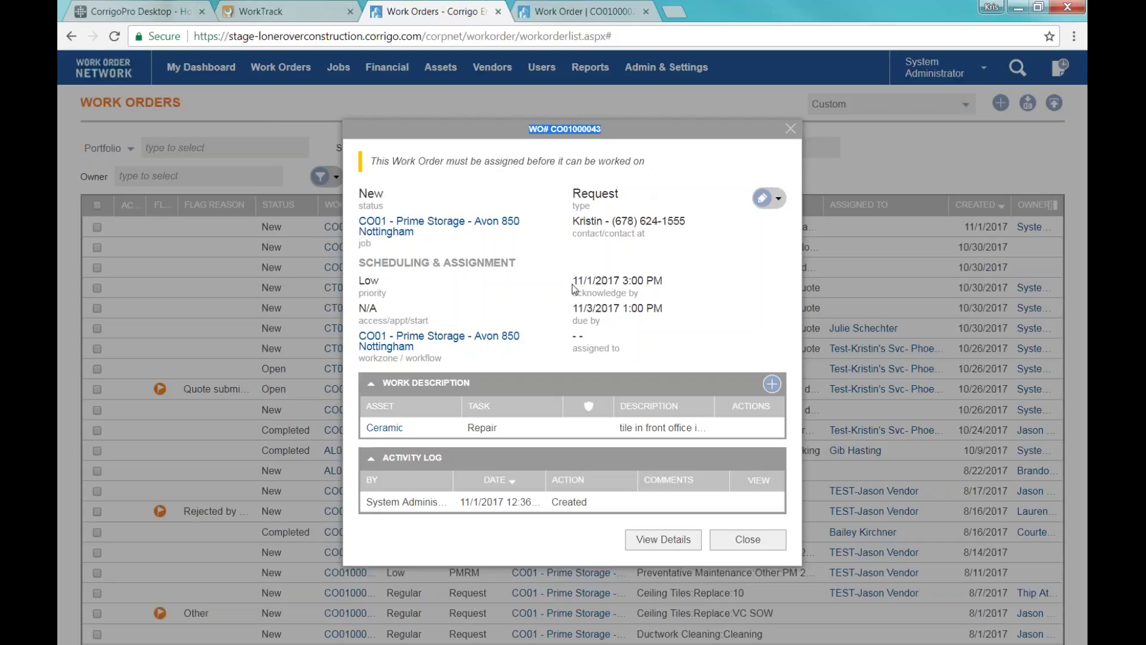
pyautogui.click(363, 163)
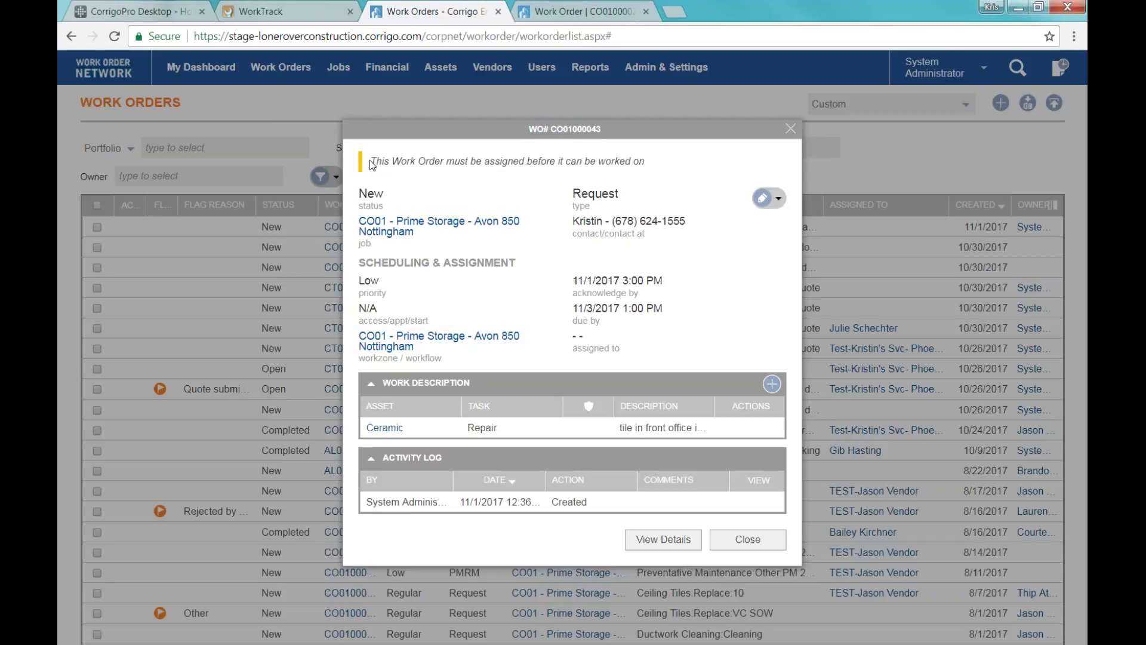
pyautogui.moveTo(370, 161); pyautogui.dragTo(659, 161)
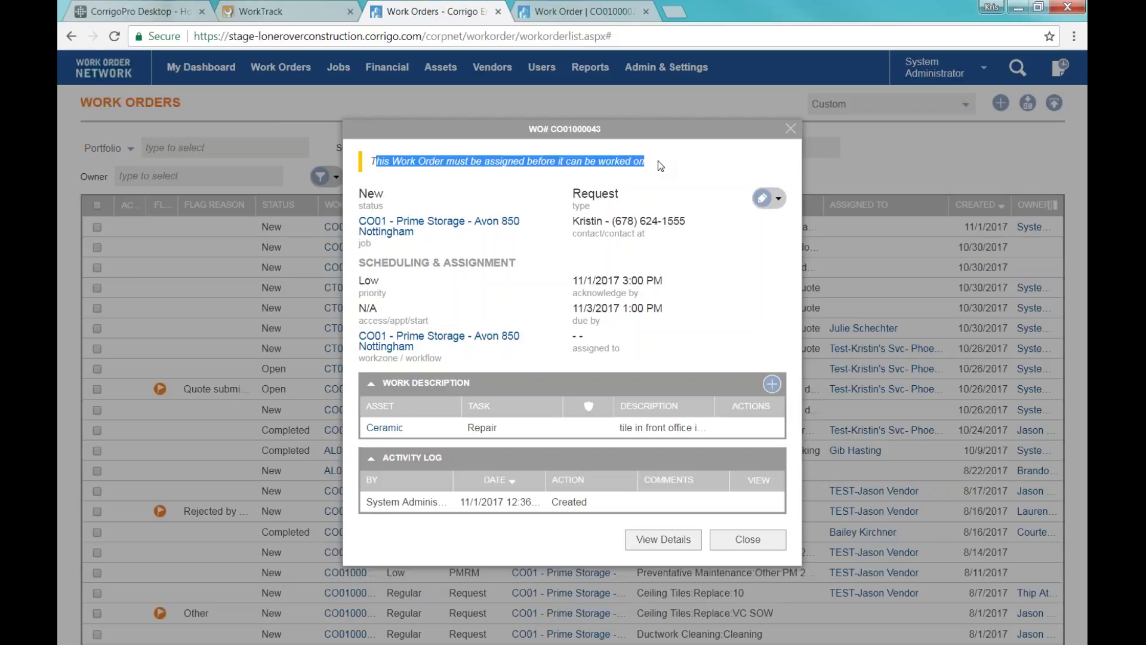
pyautogui.click(658, 160)
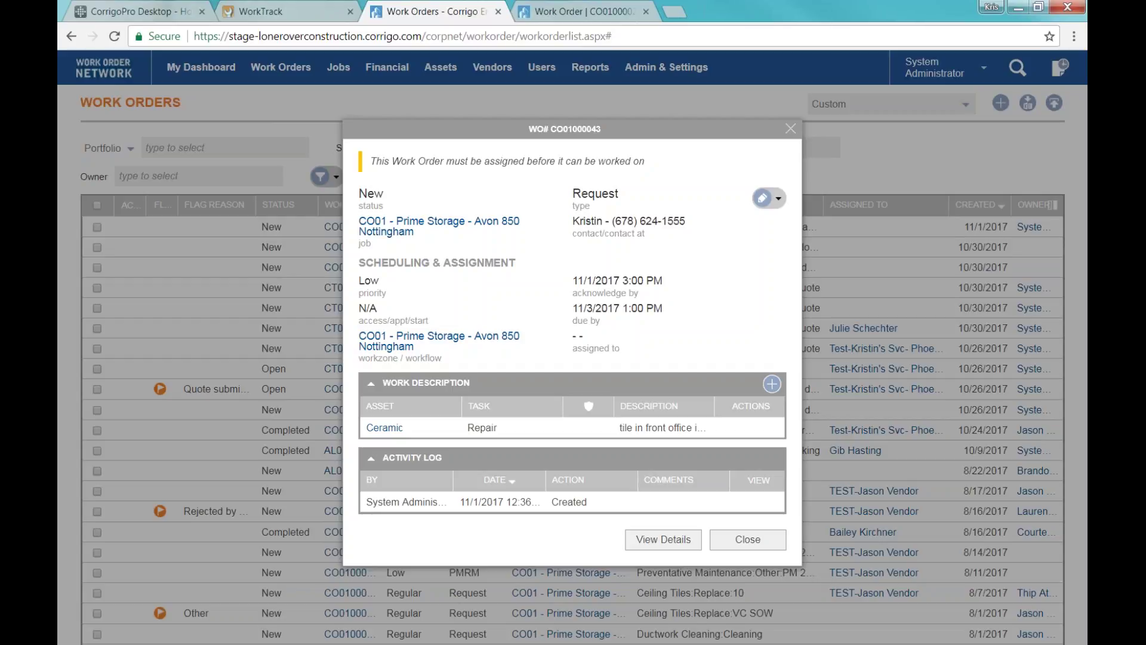
pyautogui.click(778, 199)
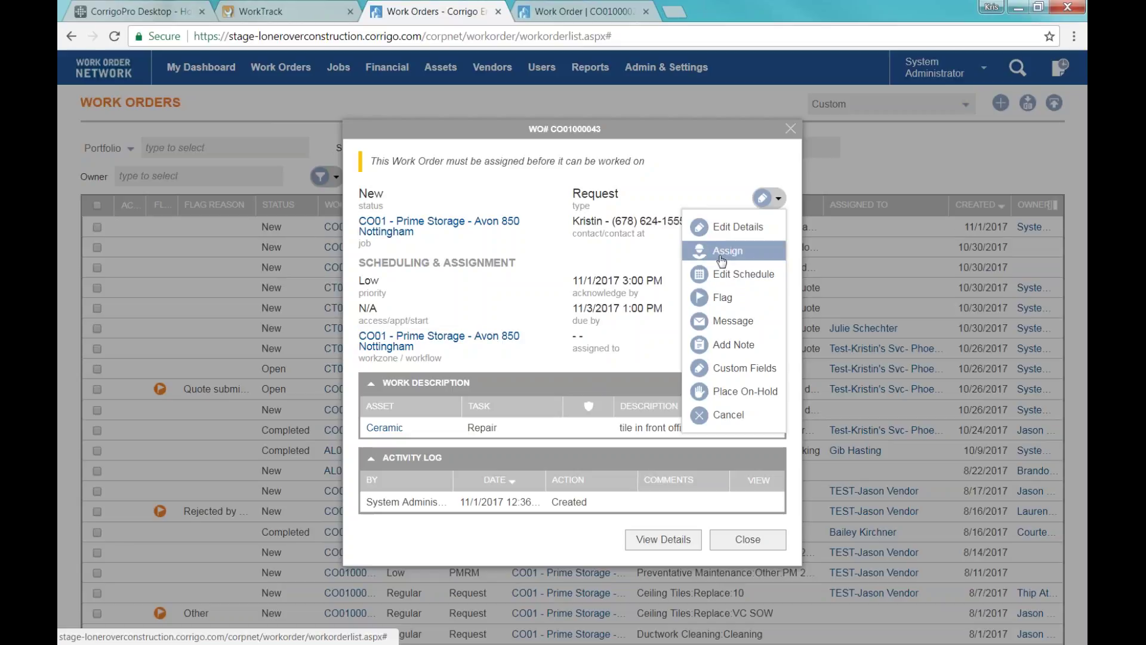
# Start assigning the work order, dismissing the error alert and retrying Assign.
pyautogui.click(721, 258)
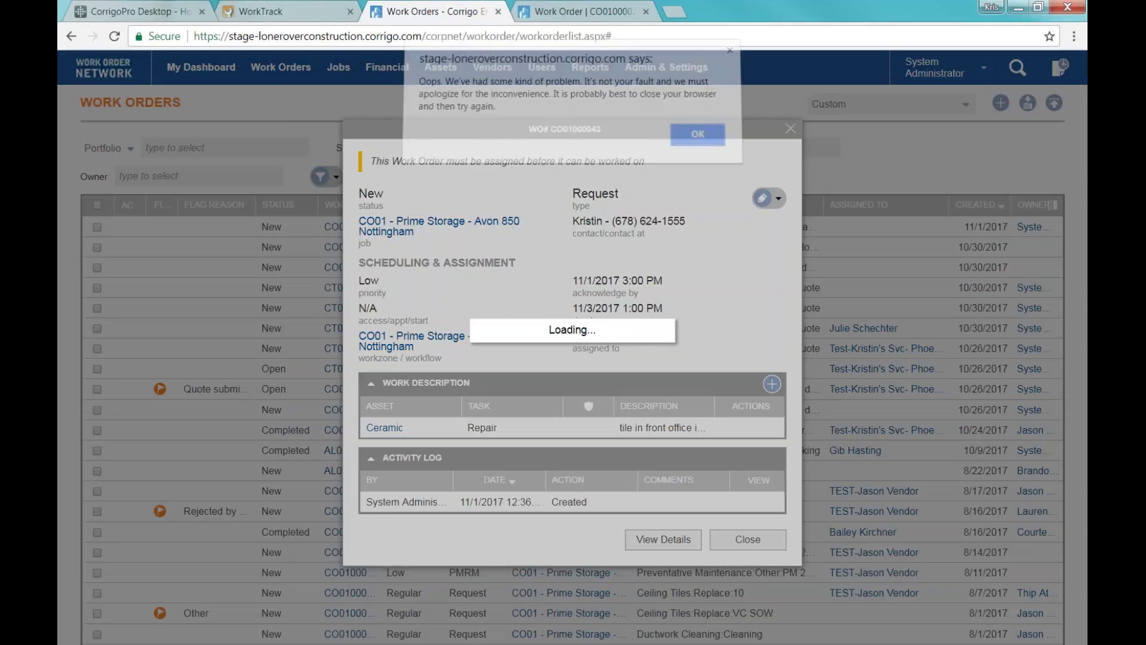
pyautogui.click(697, 144)
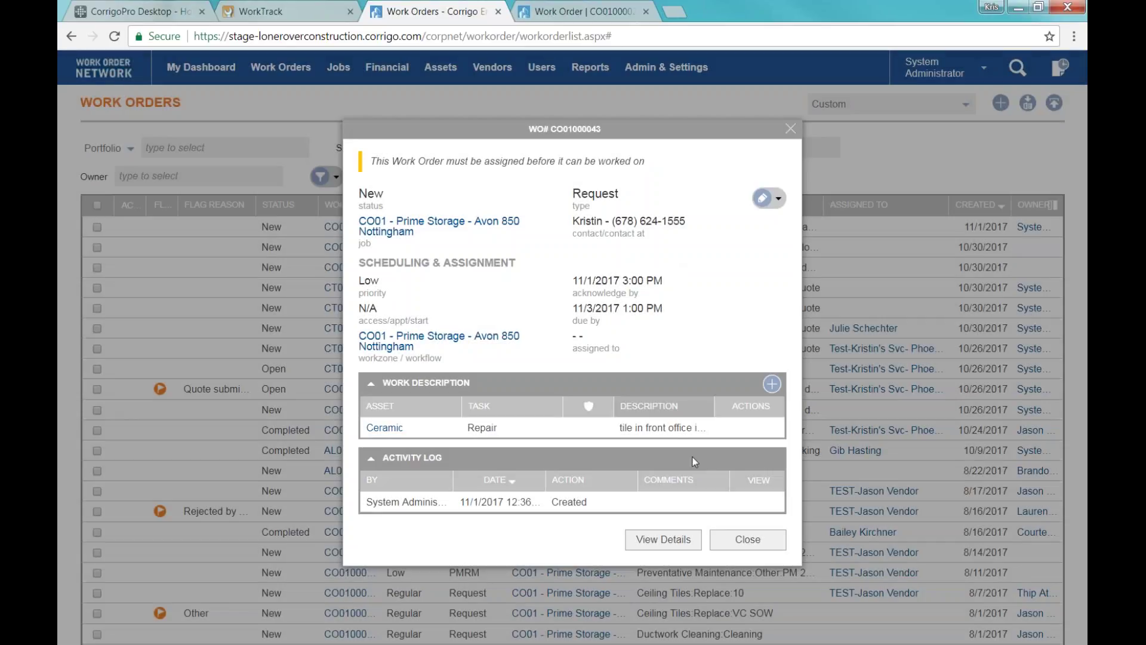
pyautogui.click(779, 205)
pyautogui.click(725, 252)
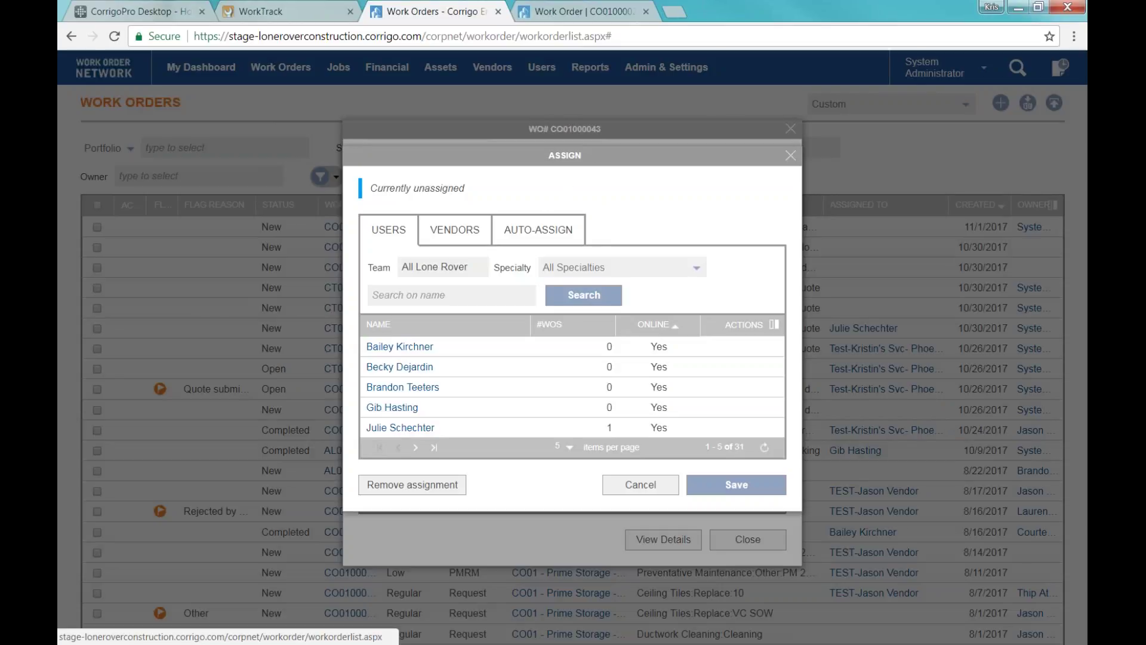
# Search users by the technician's first name, pick the match, and save the assignment.
pyautogui.moveTo(709, 354)
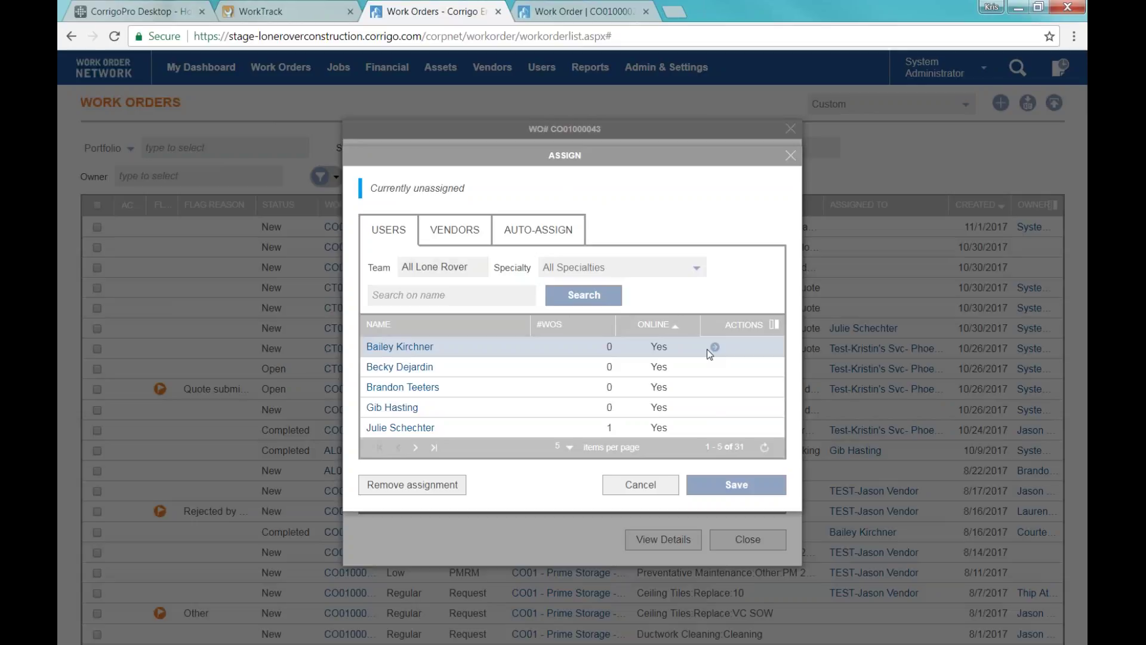
pyautogui.click(623, 348)
pyautogui.moveTo(702, 428)
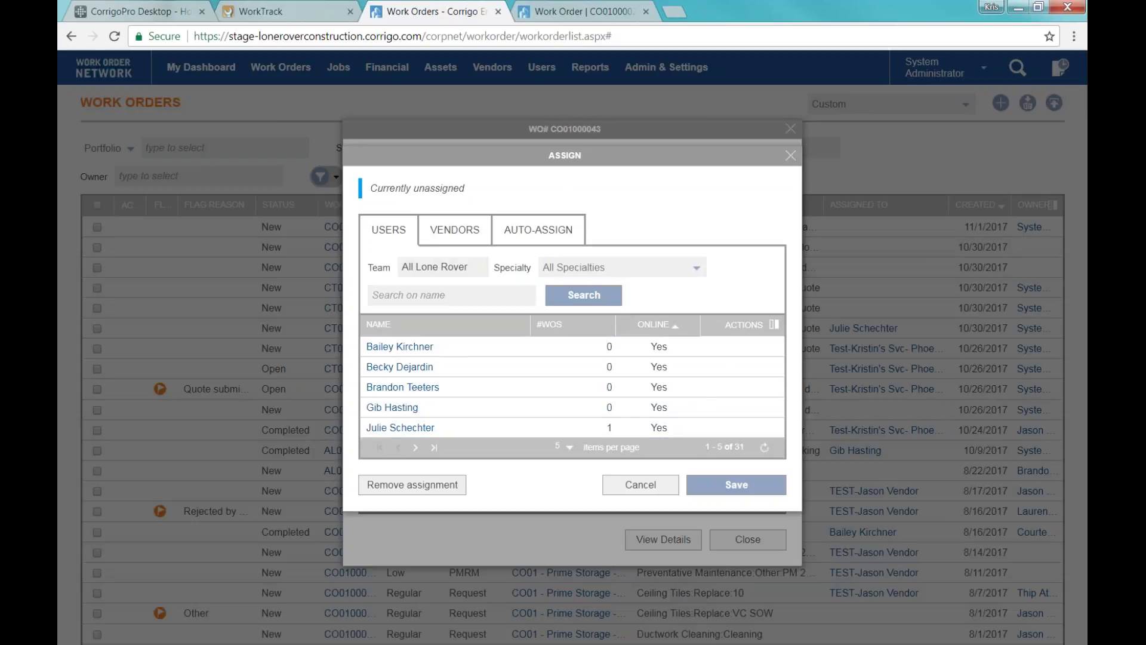
pyautogui.click(373, 295)
pyautogui.write('jason')
pyautogui.press('Return')
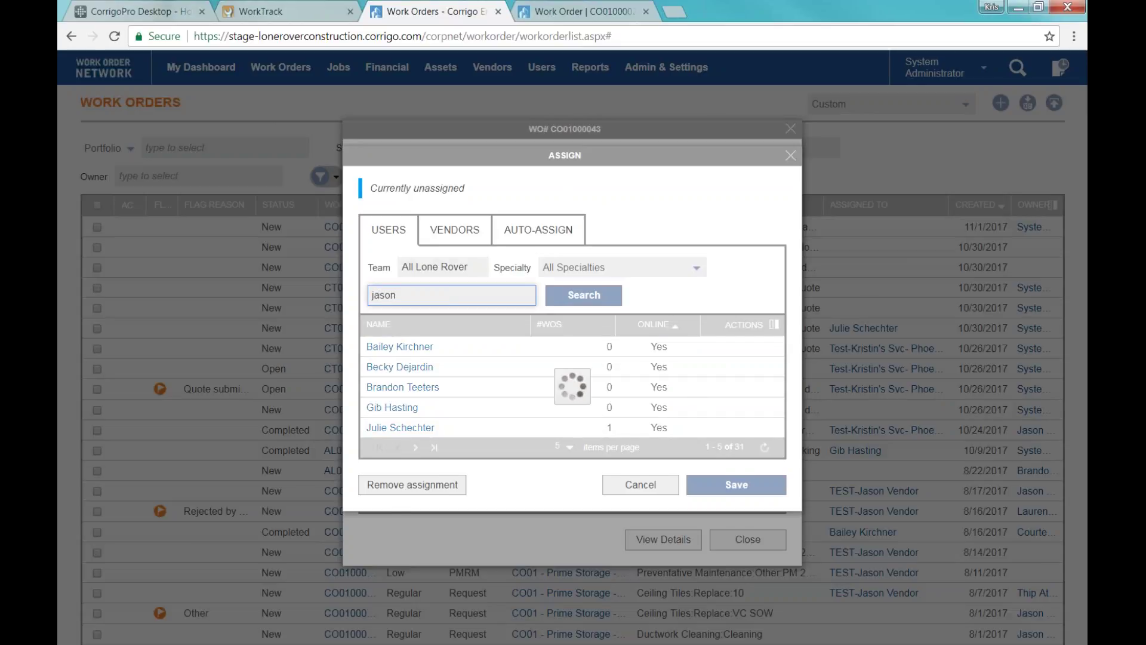
pyautogui.click(715, 347)
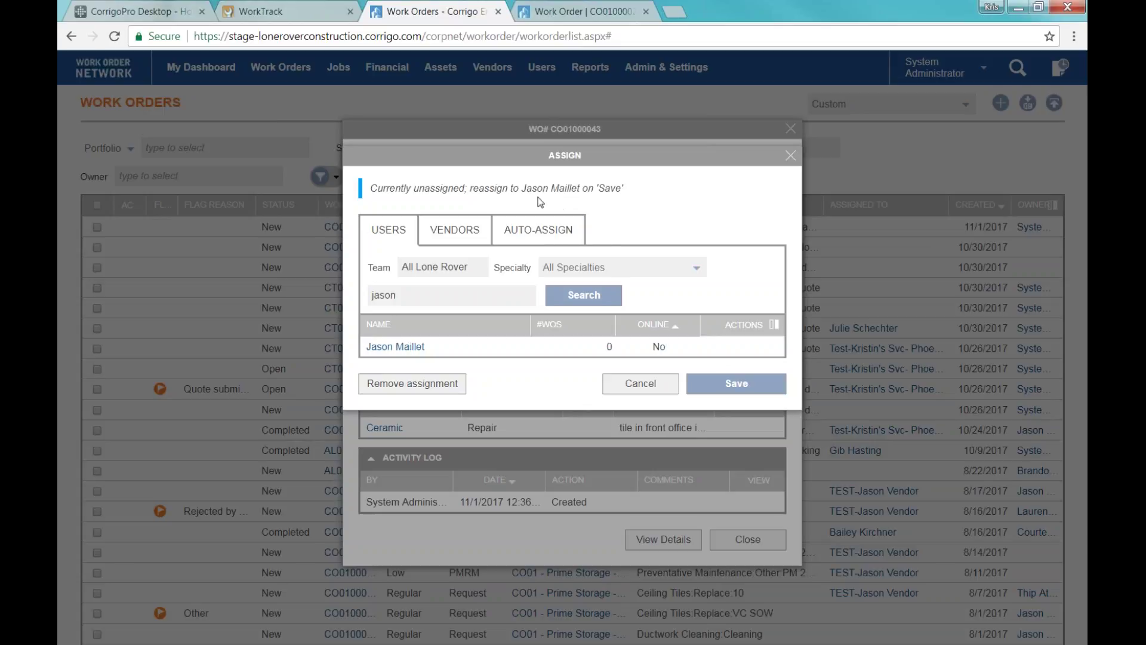
pyautogui.moveTo(523, 188); pyautogui.dragTo(625, 189)
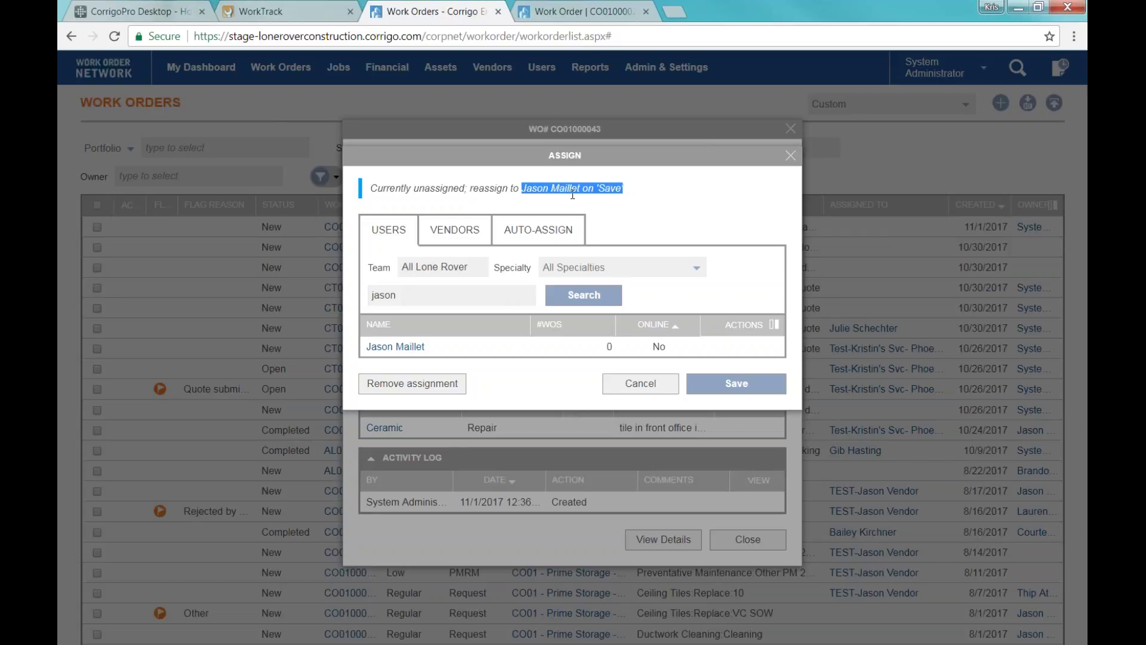
pyautogui.click(765, 384)
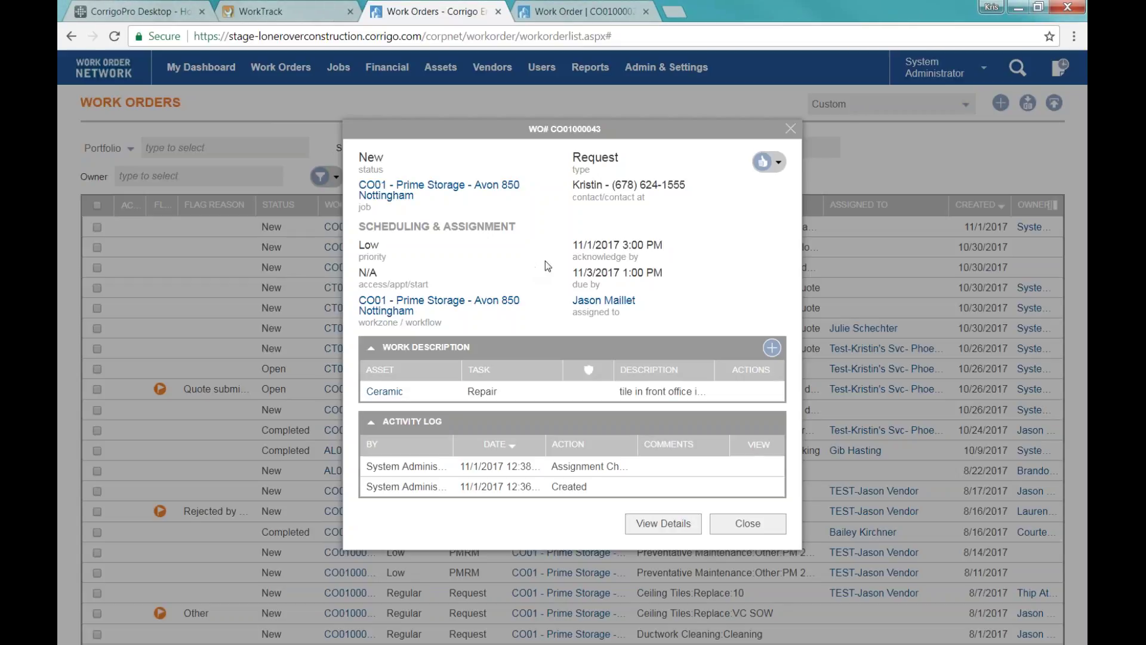
# Open the full details page for work order CO01000043 and bring up its actions menu.
pyautogui.click(657, 528)
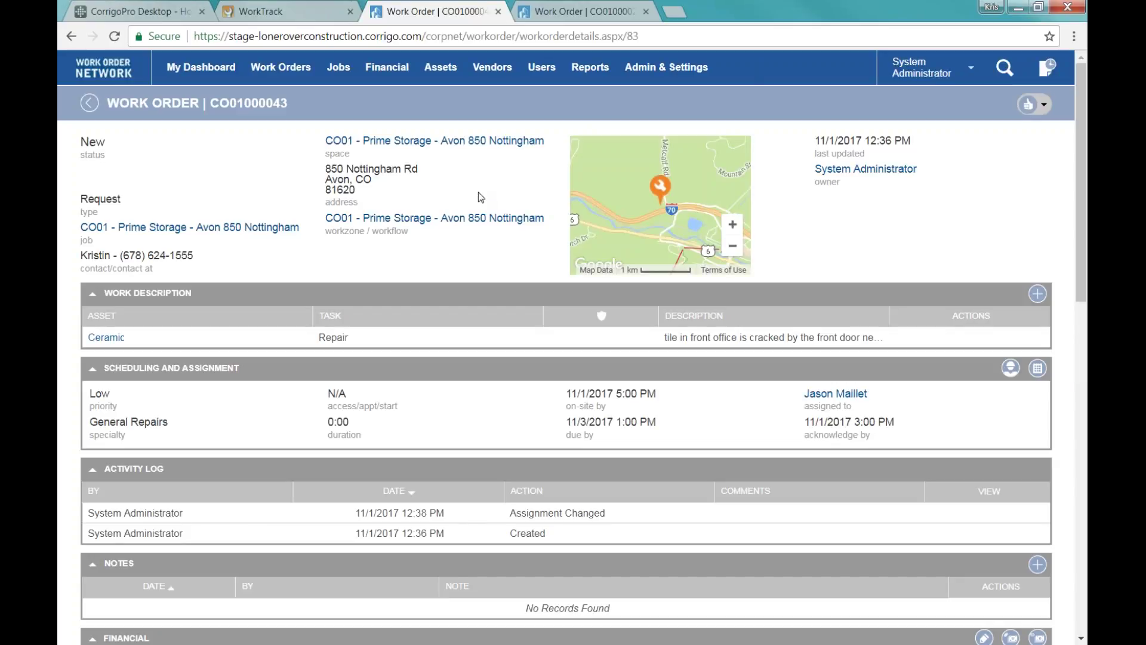
pyautogui.moveTo(210, 106); pyautogui.dragTo(288, 106)
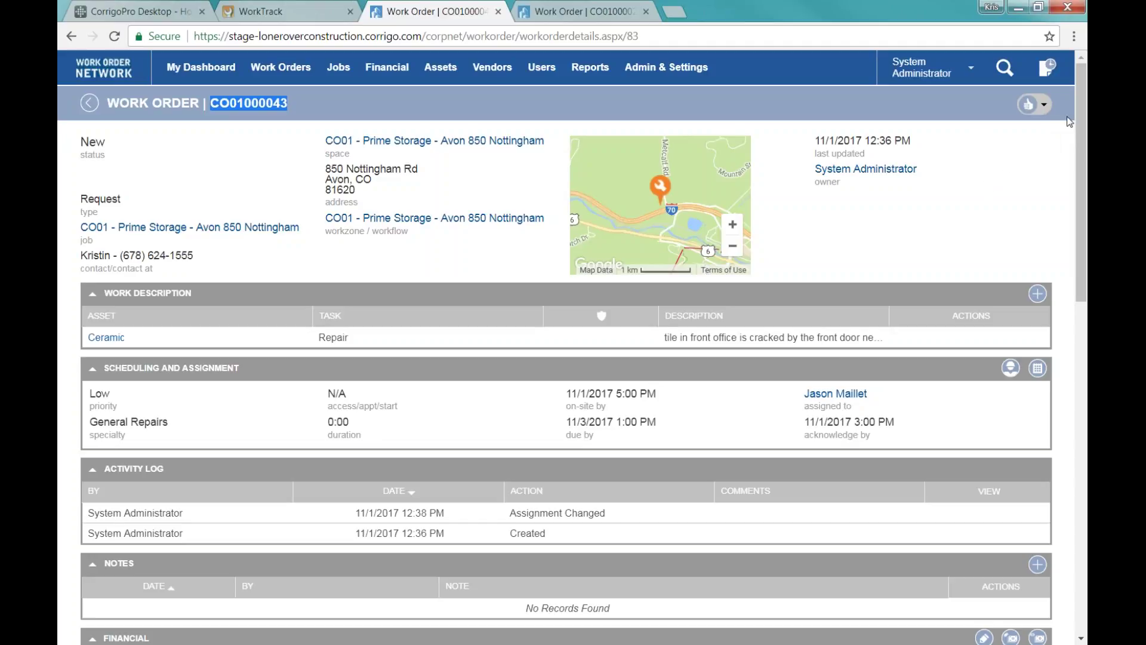
pyautogui.click(1045, 108)
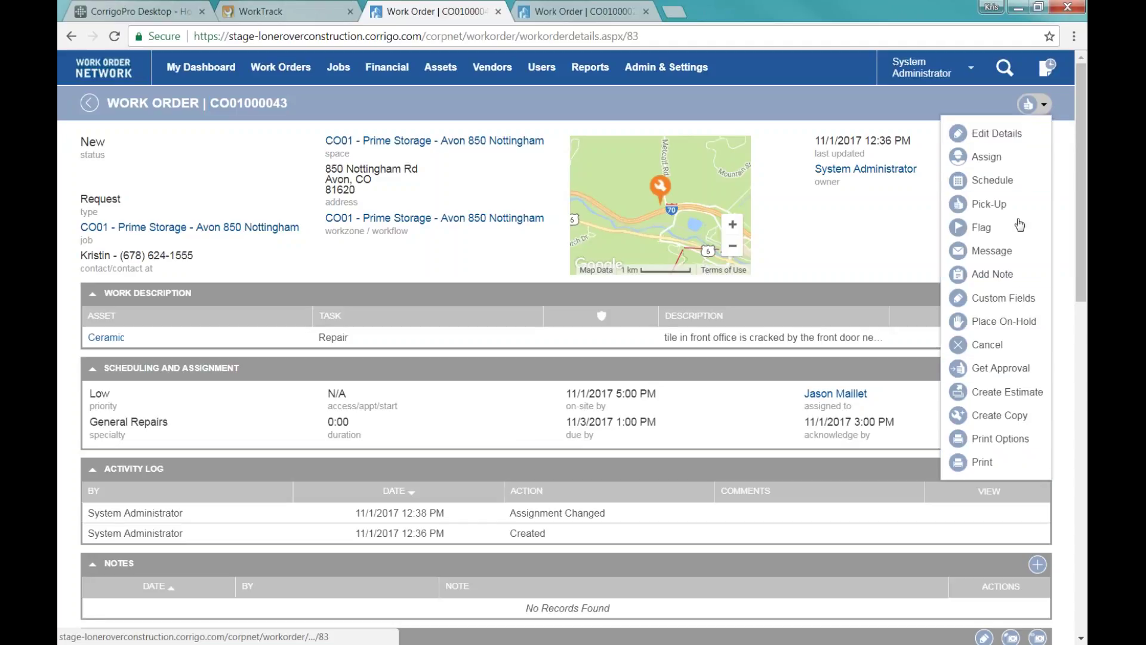
pyautogui.click(917, 199)
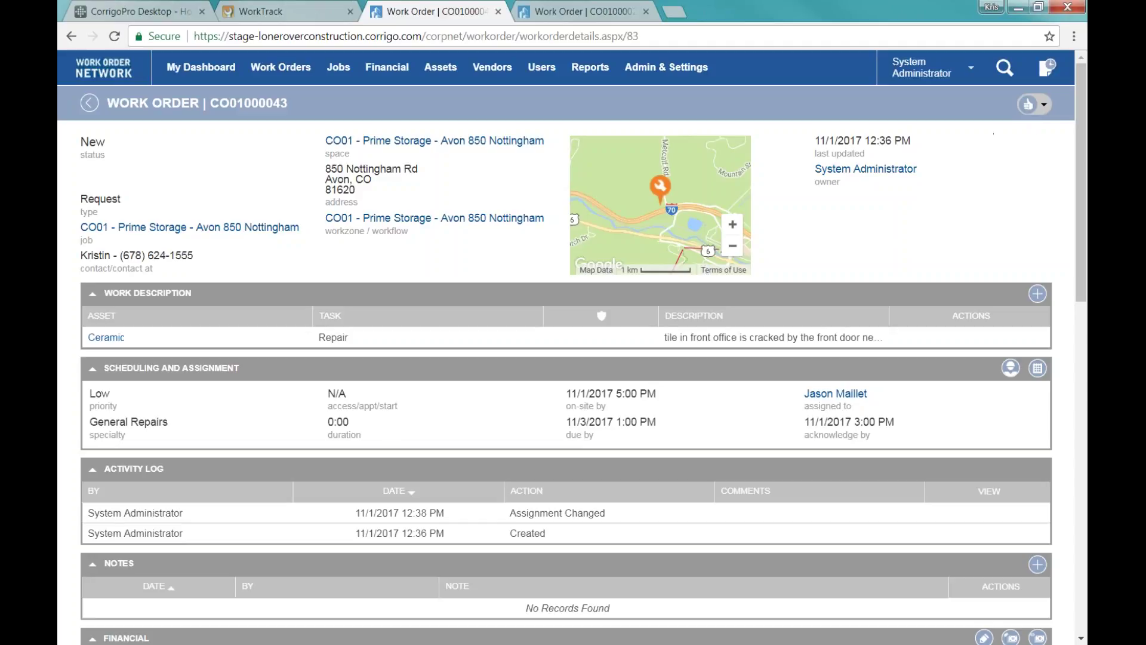
pyautogui.click(1043, 105)
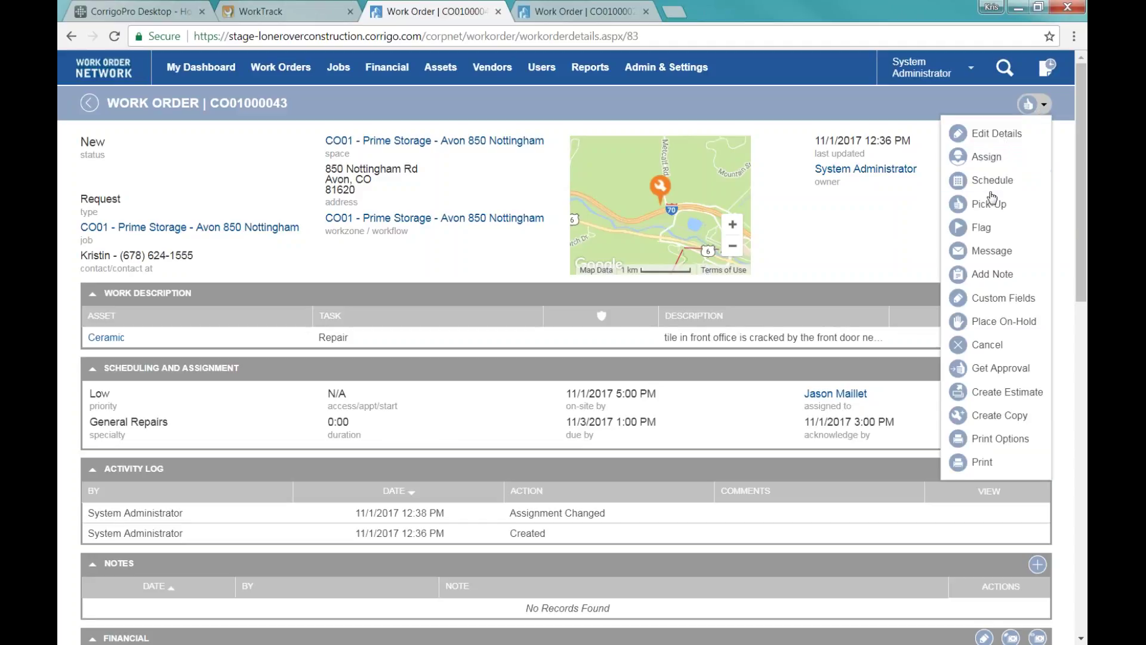
# Set the work order's Owner to the technician and save.
pyautogui.click(985, 134)
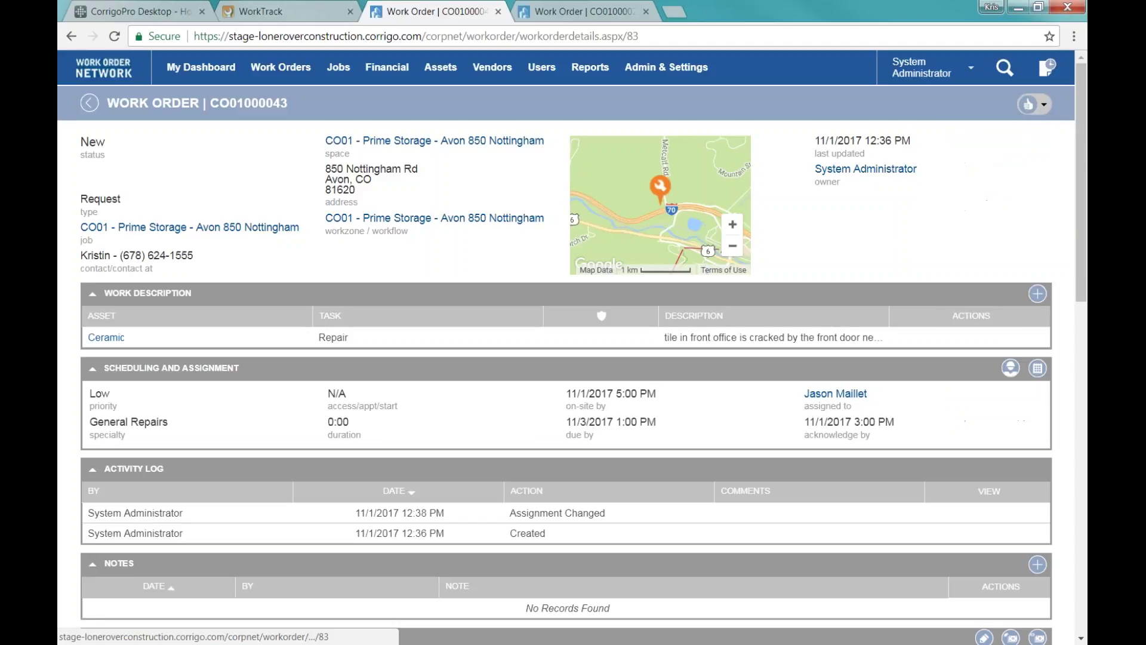
pyautogui.click(591, 316)
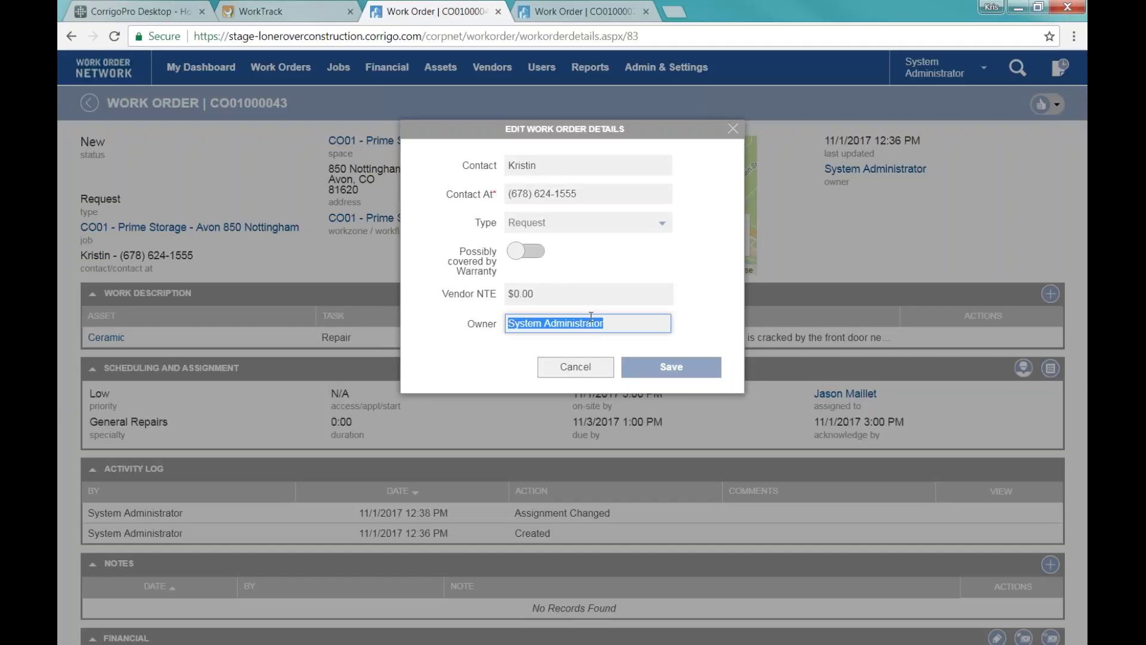
pyautogui.write('js')
pyautogui.press('BackSpace')
pyautogui.write('ason')
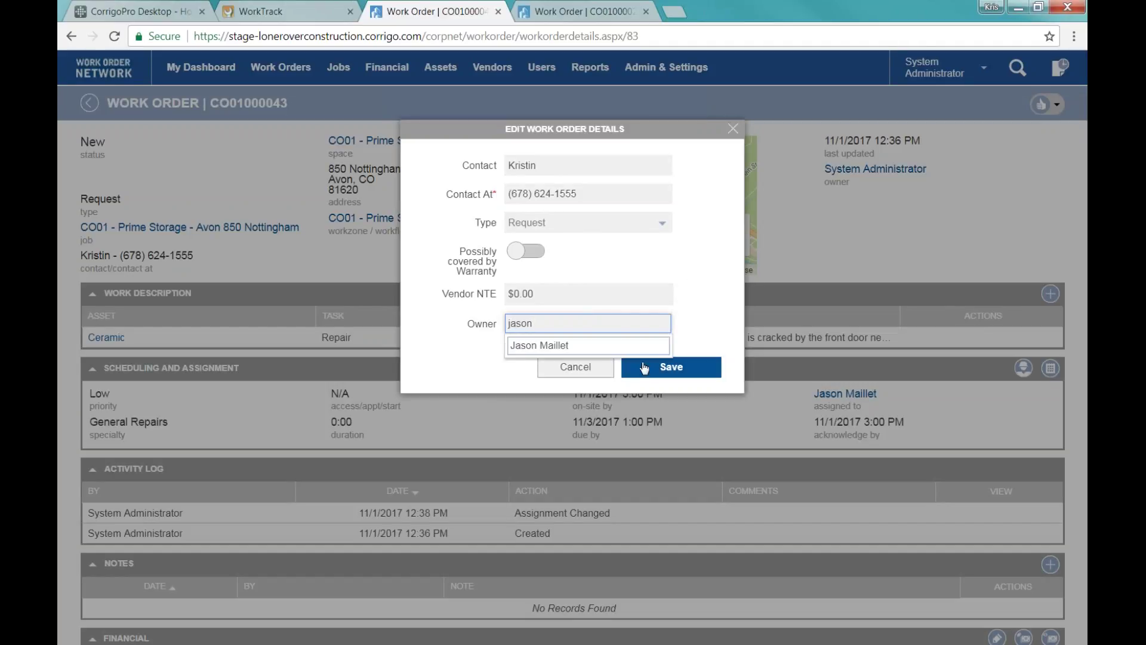
pyautogui.click(656, 368)
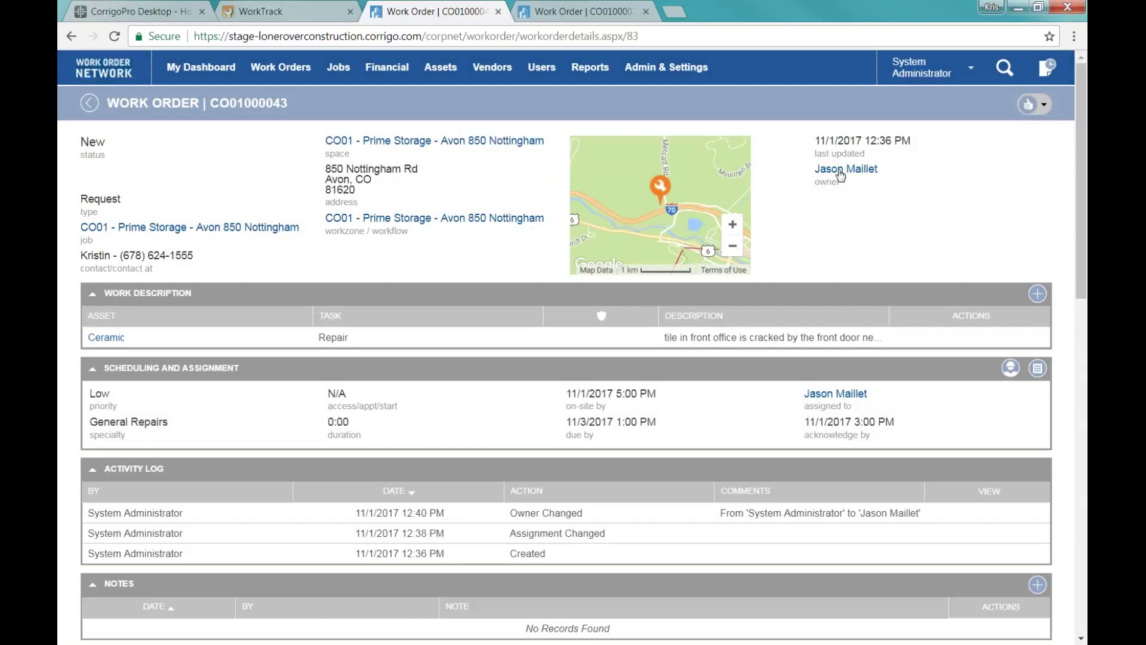
pyautogui.moveTo(85, 266); pyautogui.dragTo(196, 259)
pyautogui.click(199, 261)
# Replace the work order's Contact with the technician's first name and save.
pyautogui.click(1036, 105)
pyautogui.click(1026, 133)
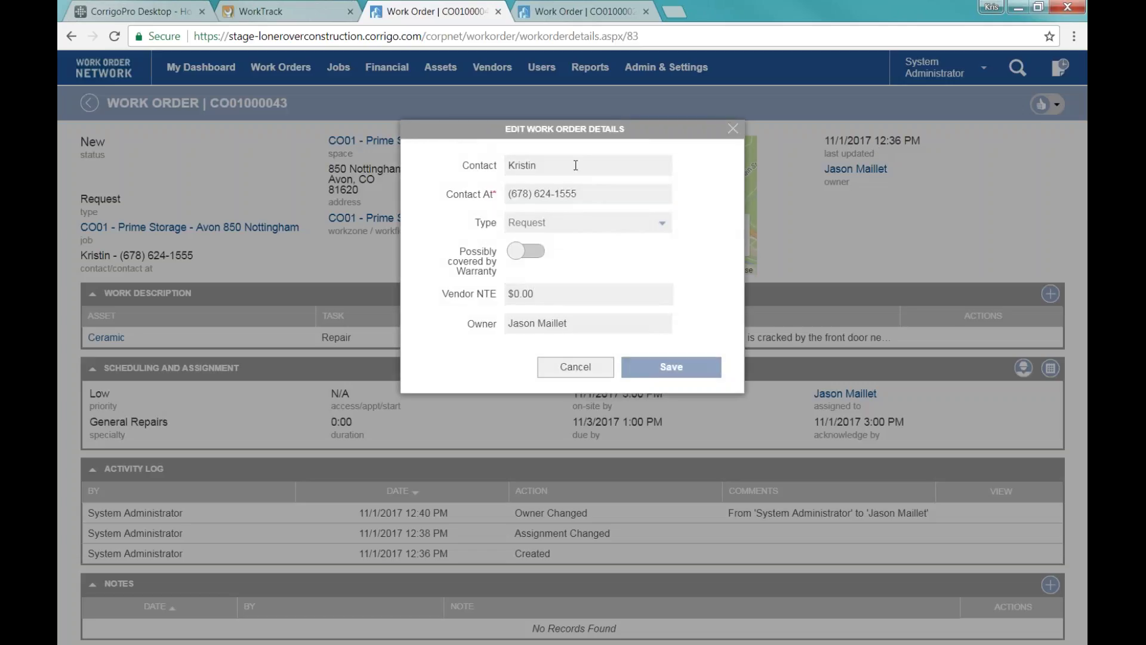
pyautogui.doubleClick(575, 166)
pyautogui.write('Jason')
pyautogui.press('Tab')
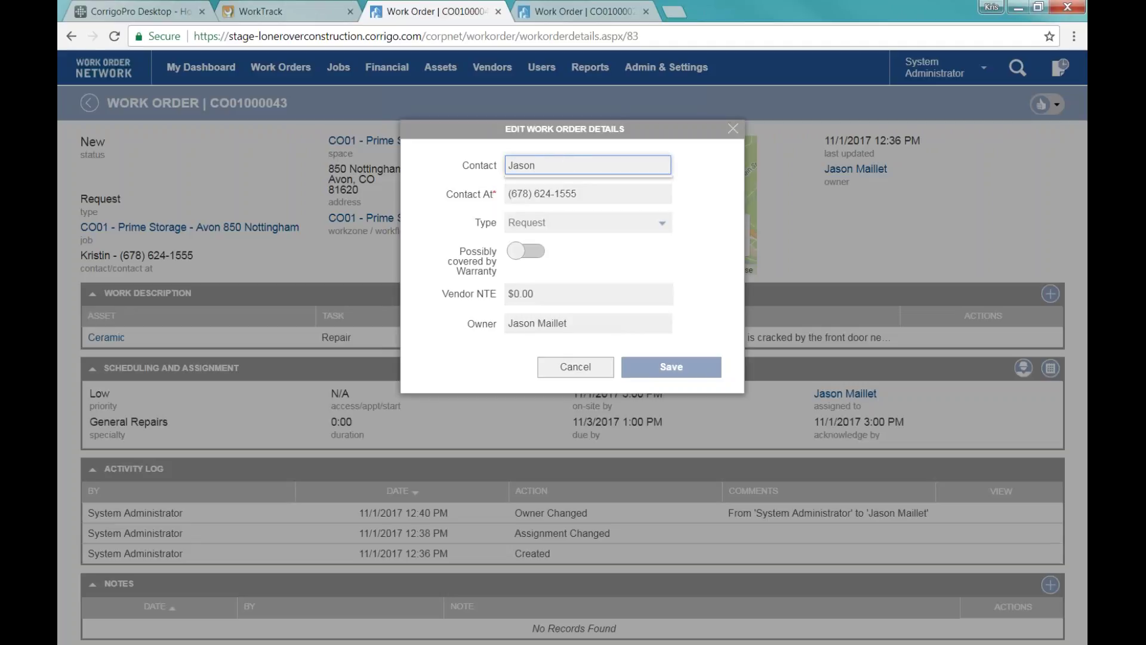
pyautogui.click(660, 373)
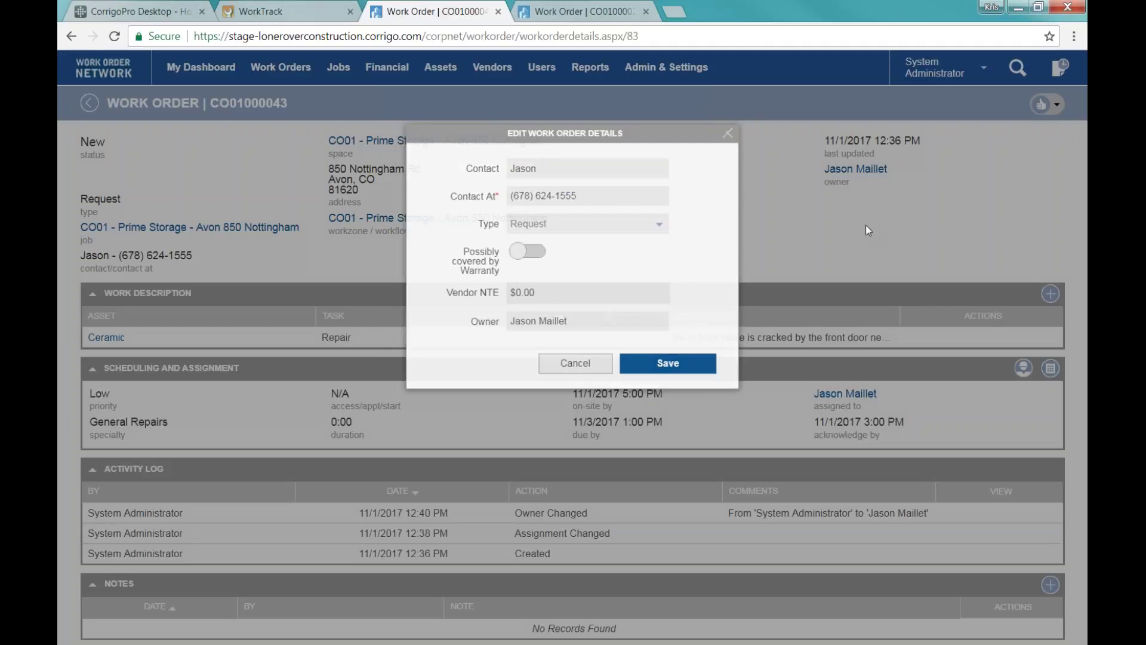